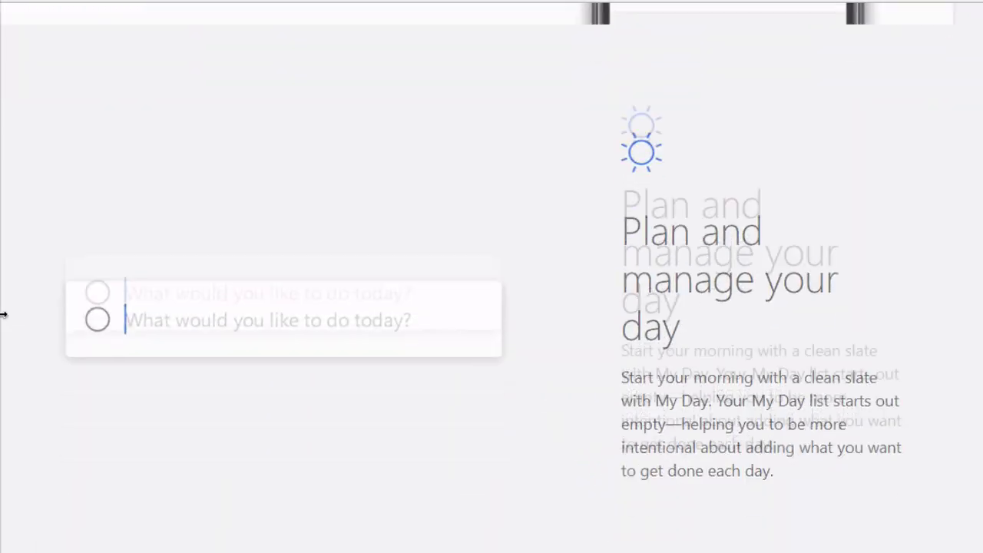
pyautogui.scroll(-8, 4, 314)
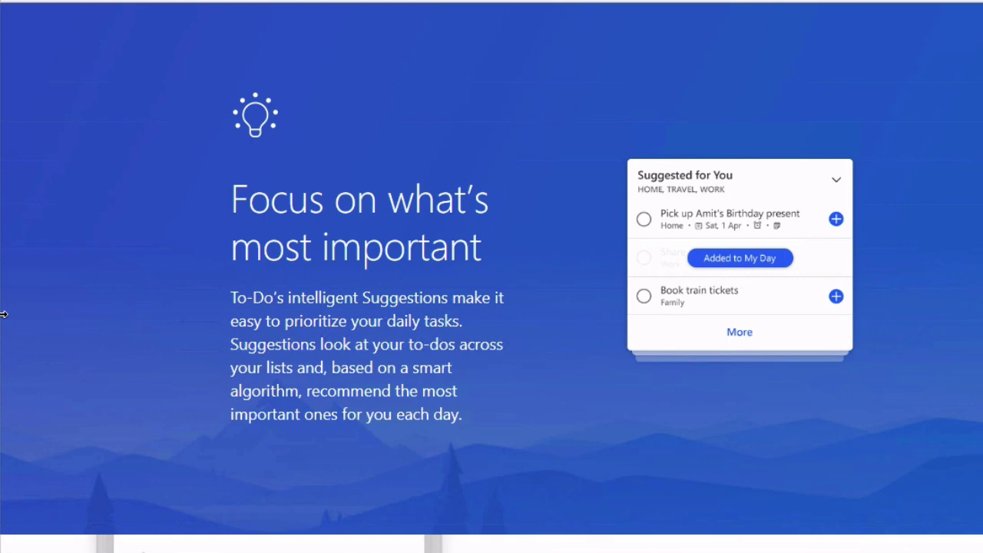
pyautogui.scroll(-7, 4, 314)
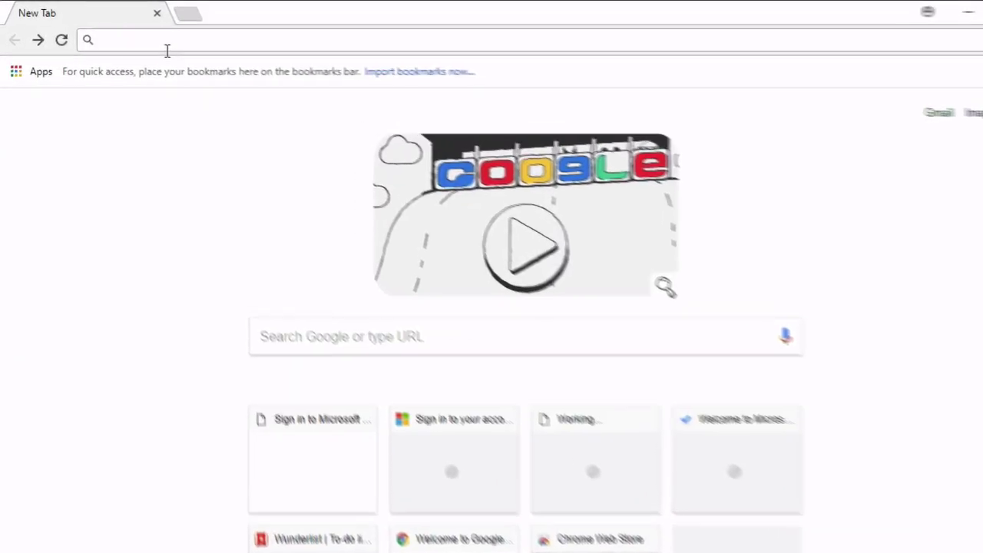
# Open the Microsoft To-Do website at to-do.microsoft.com.
pyautogui.write('to-do.microsoft.com')
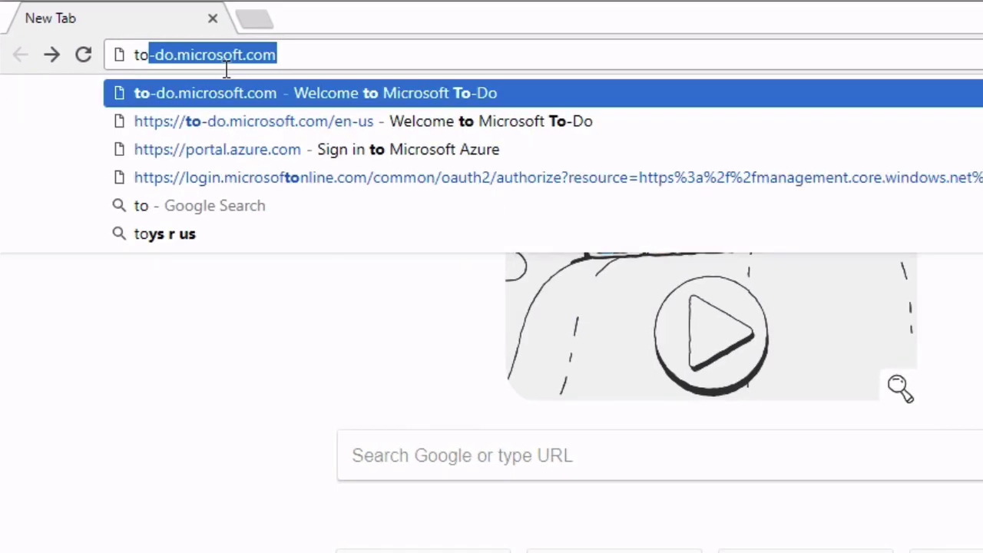
pyautogui.press('Return')
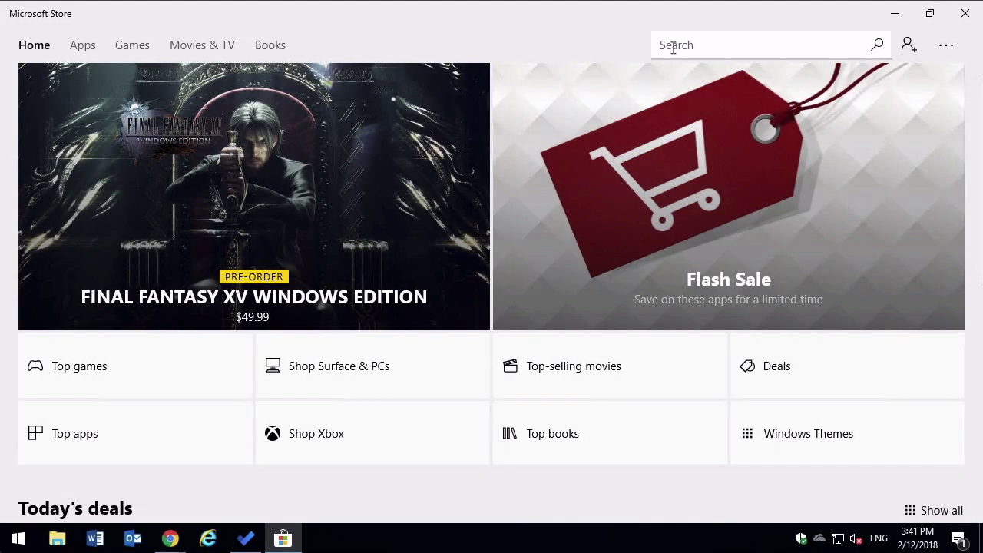
# Search the Microsoft Store for "to do" and open the Microsoft To-Do app's page.
pyautogui.write('to do')
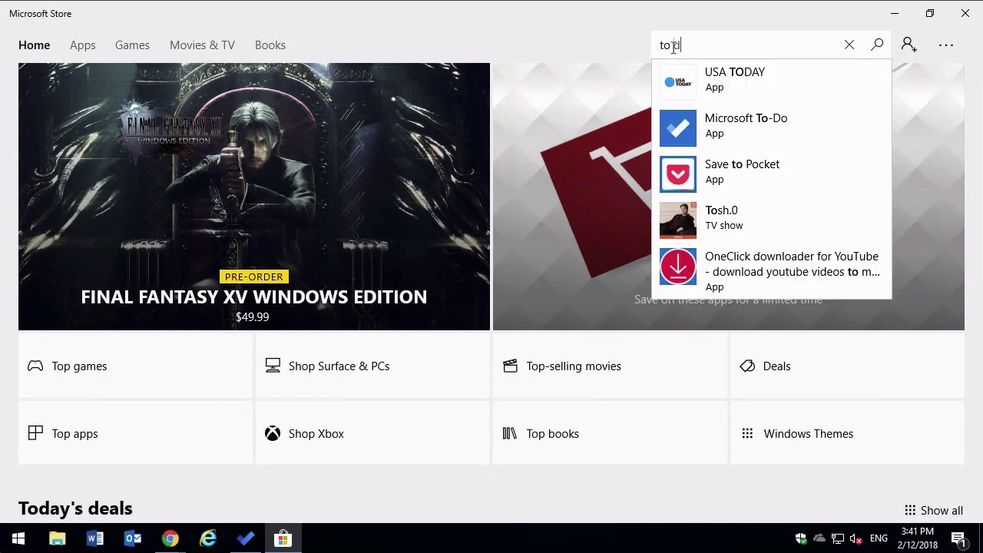
pyautogui.click(735, 84)
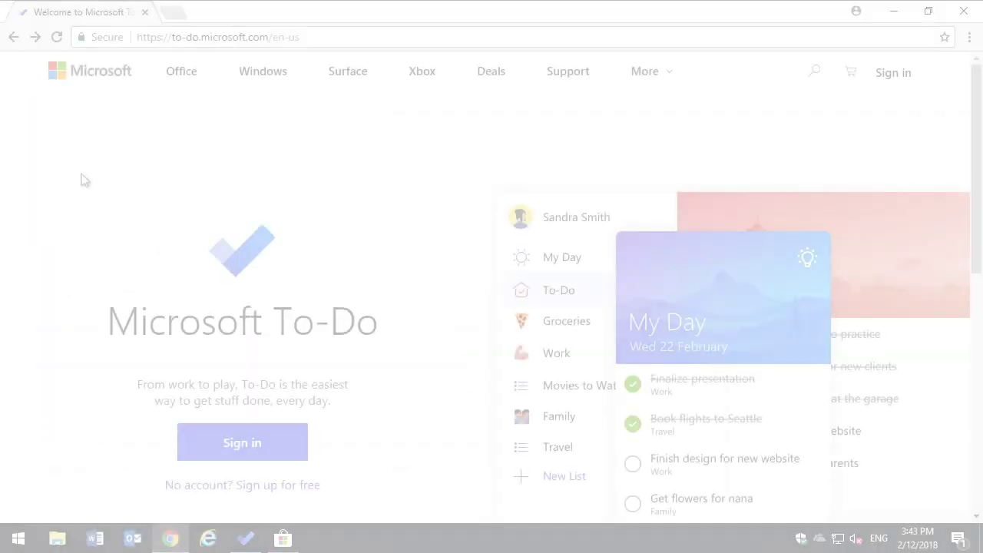
# View the Content list and the Web Site list in To-Do on the web.
pyautogui.scroll(-2, 83, 179)
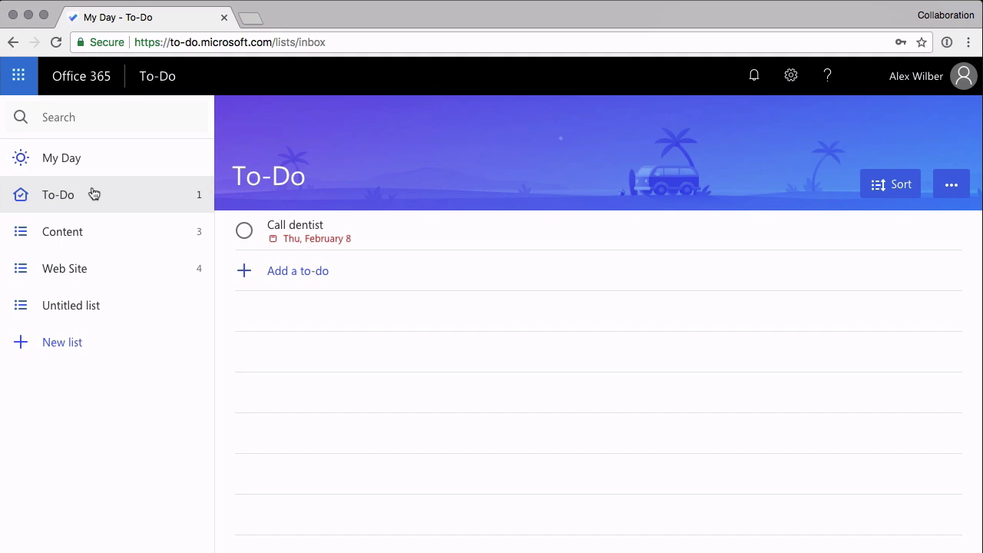
pyautogui.click(105, 232)
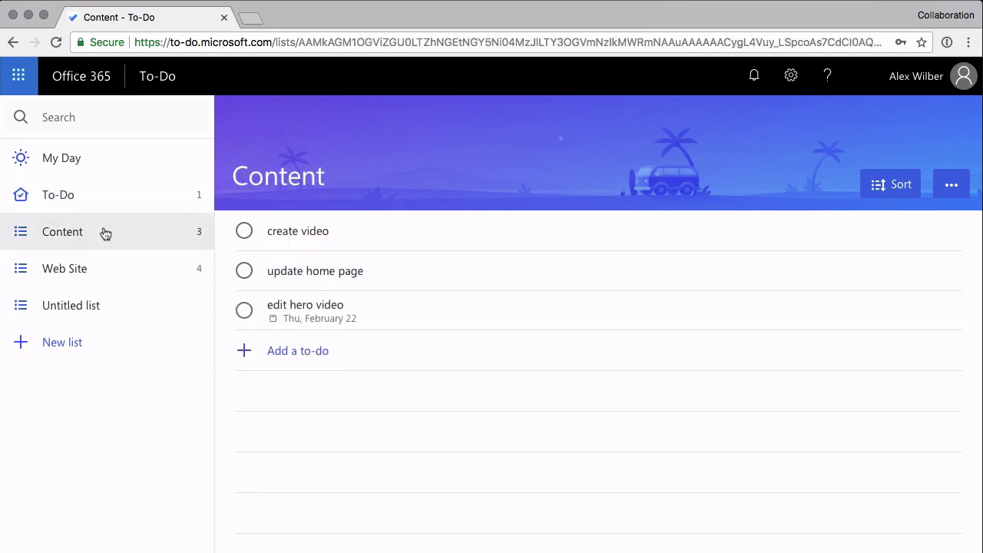
pyautogui.click(129, 274)
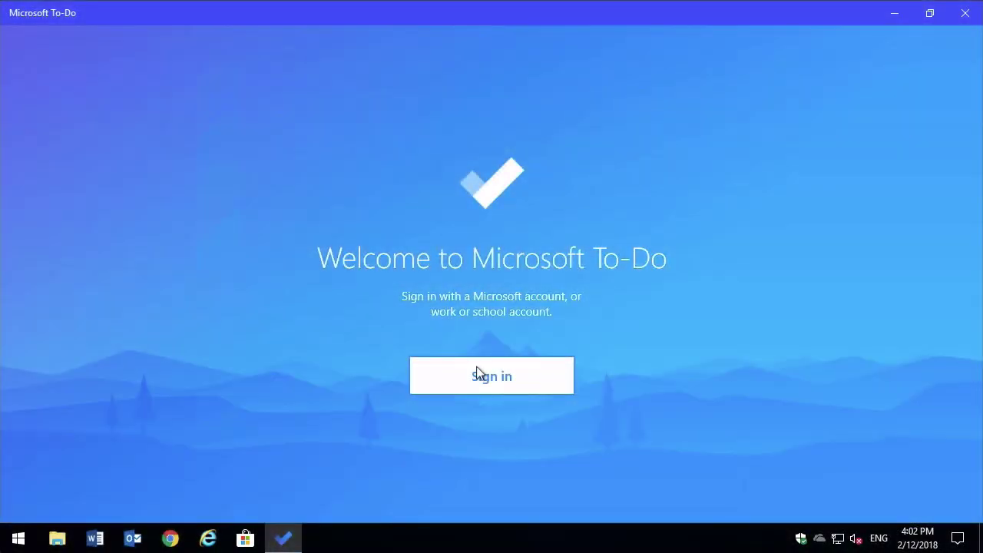
# Start signing in to the Microsoft To-Do desktop app with a work or school account.
pyautogui.click(477, 373)
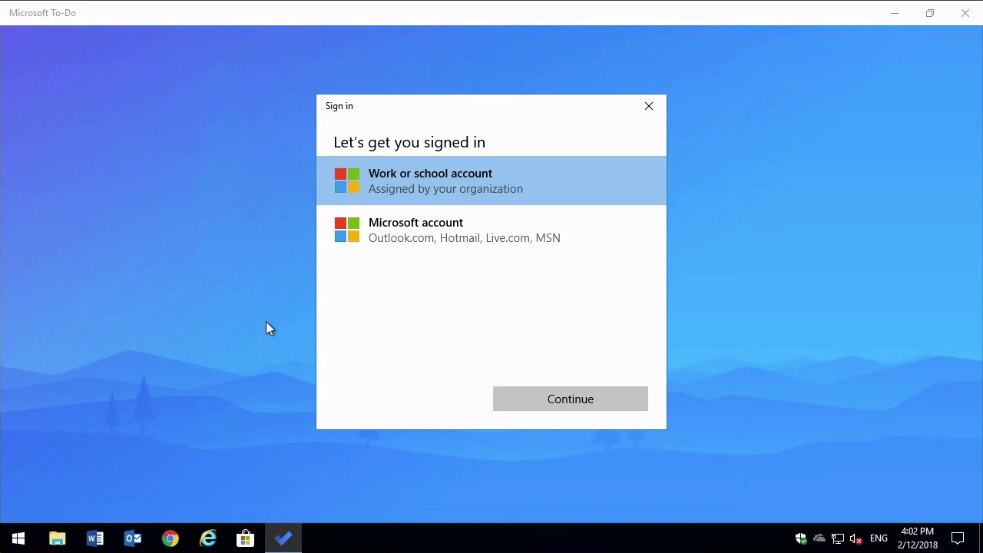
pyautogui.click(571, 399)
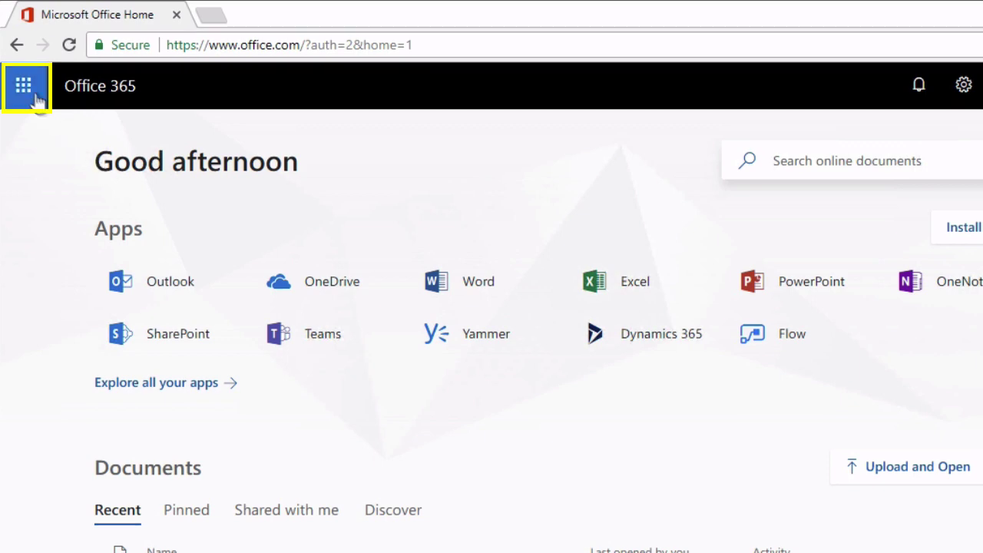
# Open the app launcher on the Office 365 home page and look through all available apps.
pyautogui.click(28, 92)
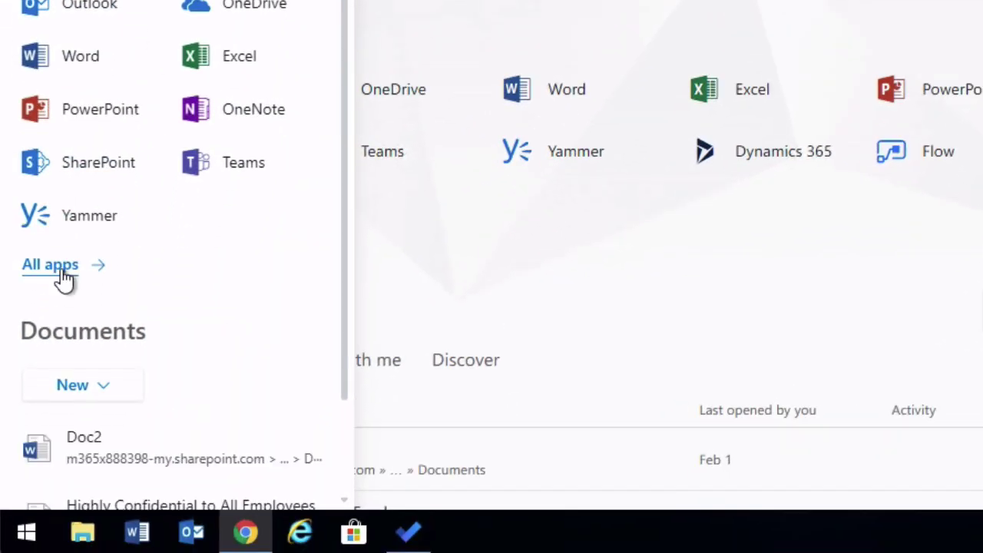
pyautogui.click(55, 289)
pyautogui.scroll(-10, 146, 280)
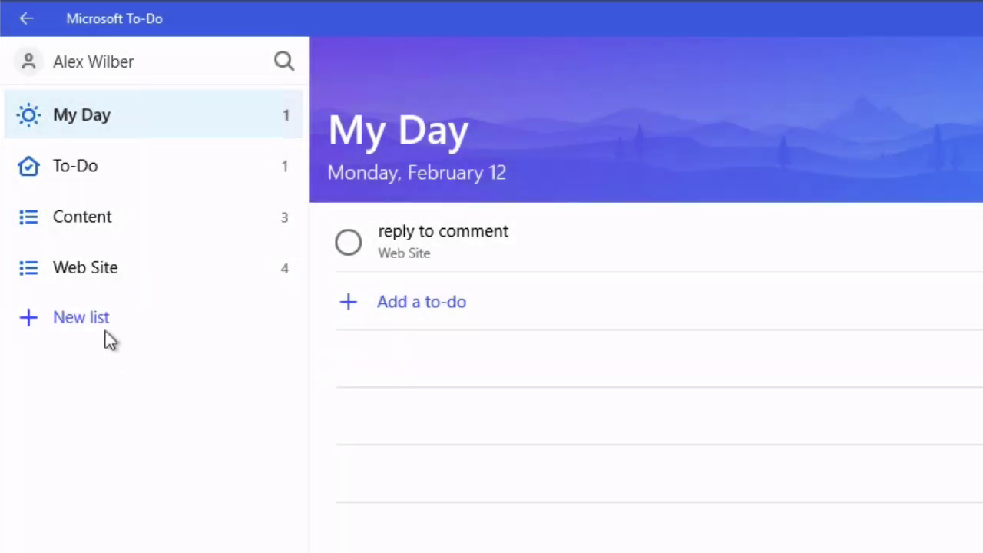
# Create a new list named "Project" in the Microsoft To-Do desktop app.
pyautogui.click(103, 328)
pyautogui.write('Project')
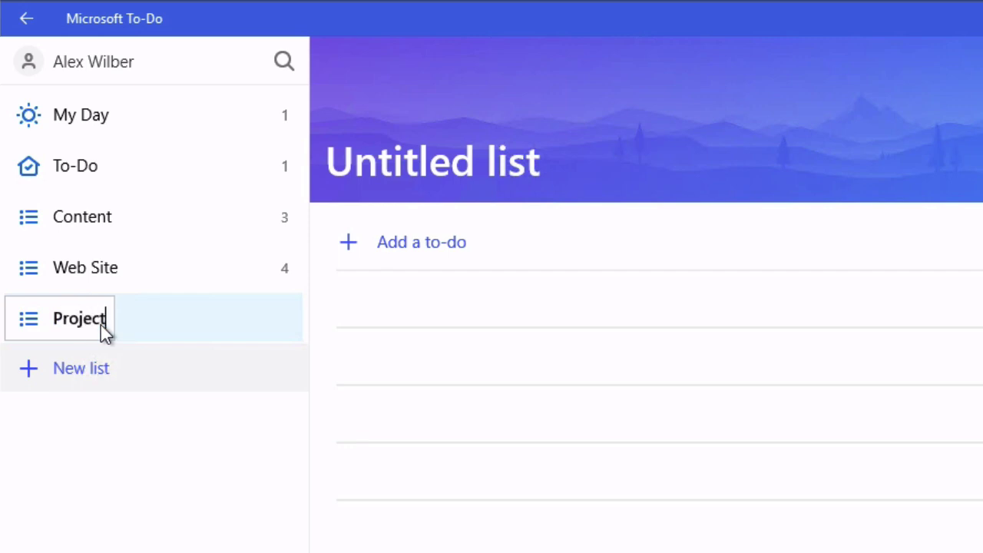
pyautogui.press('Return')
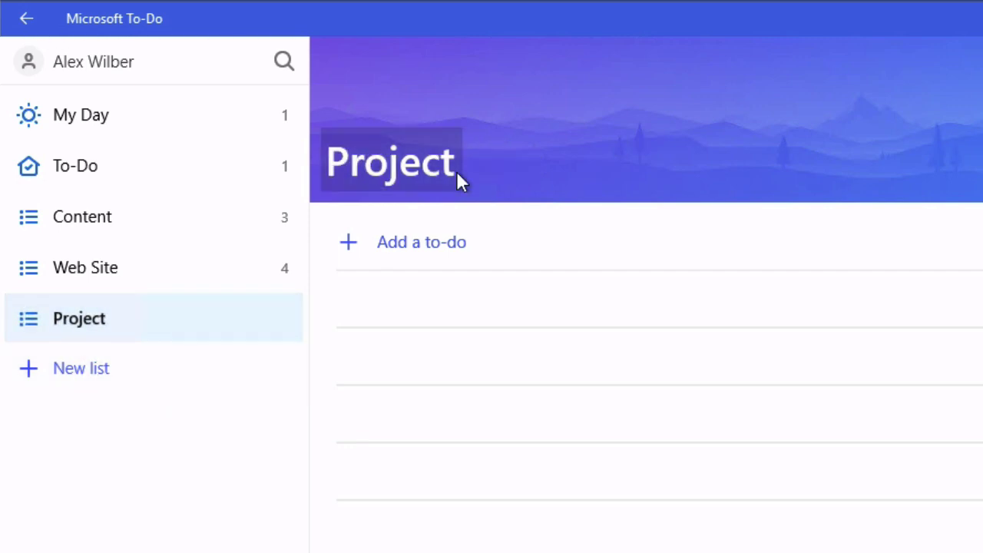
# Add a to-do named "review slides" to the Project list.
pyautogui.write('rev')
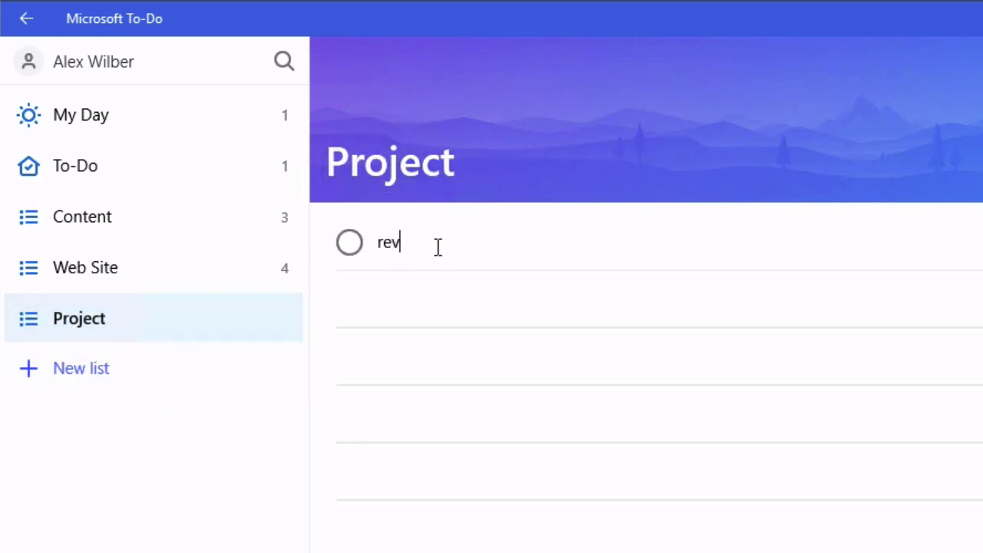
pyautogui.write('iew slides')
pyautogui.press('Return')
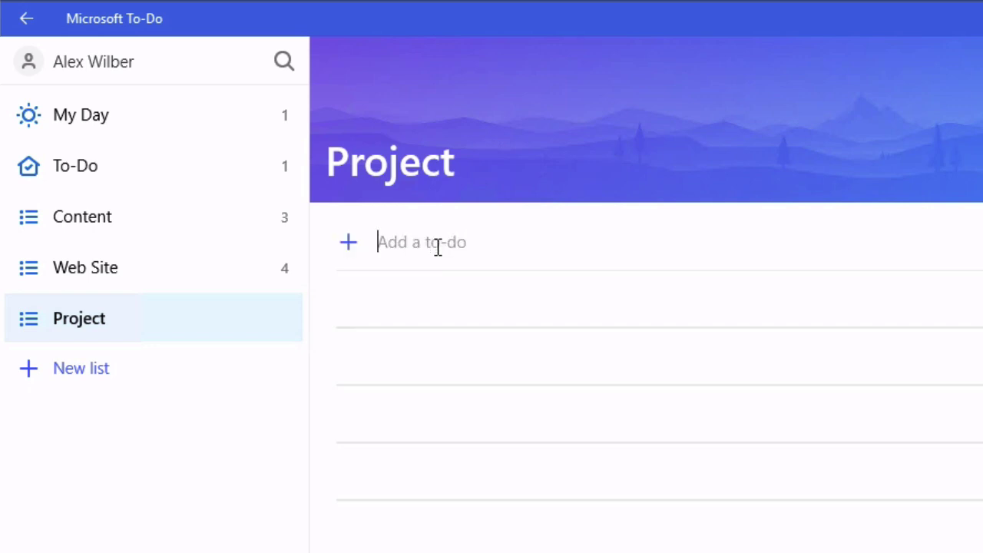
pyautogui.click(665, 469)
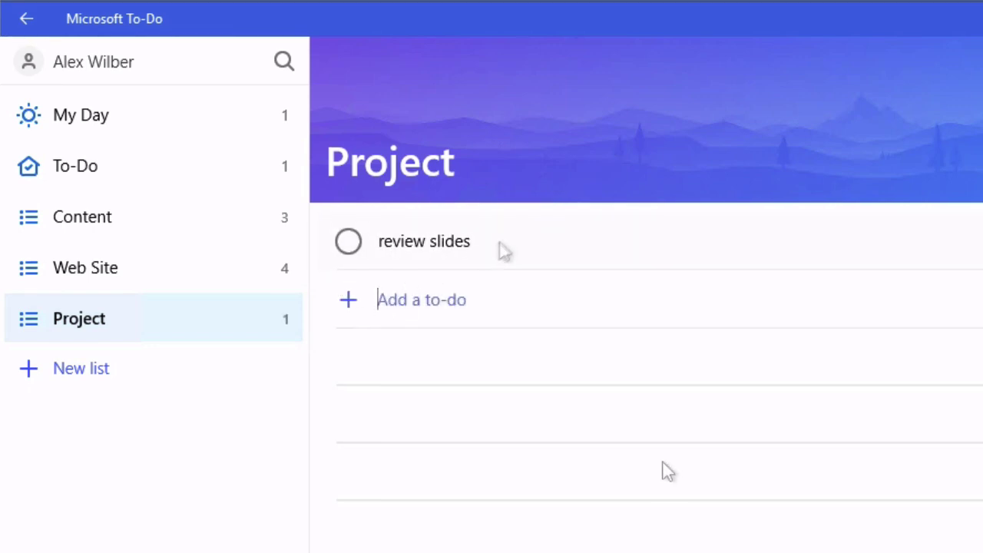
# Set a reminder for tomorrow at 9:00 AM on the "review slides" to-do.
pyautogui.click(552, 244)
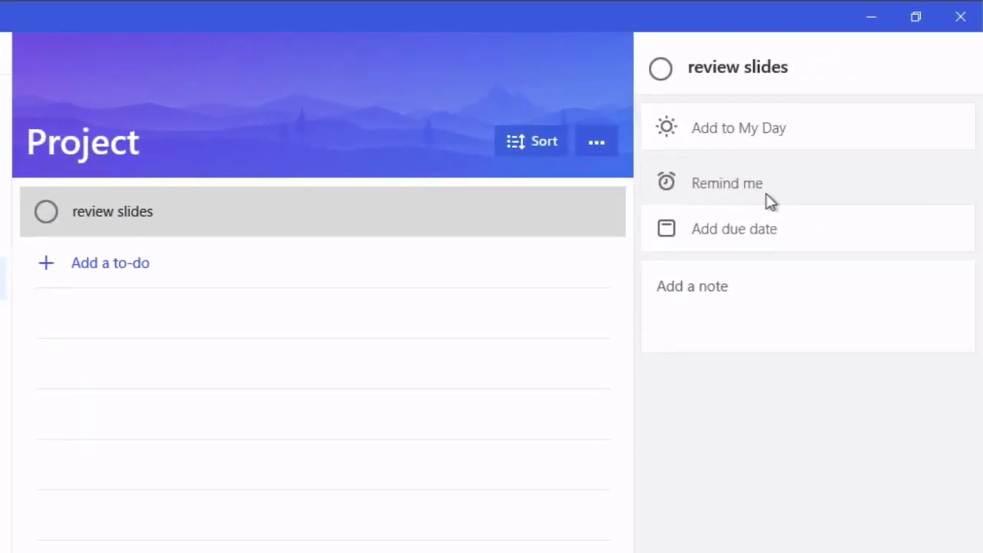
pyautogui.click(860, 187)
pyautogui.click(758, 284)
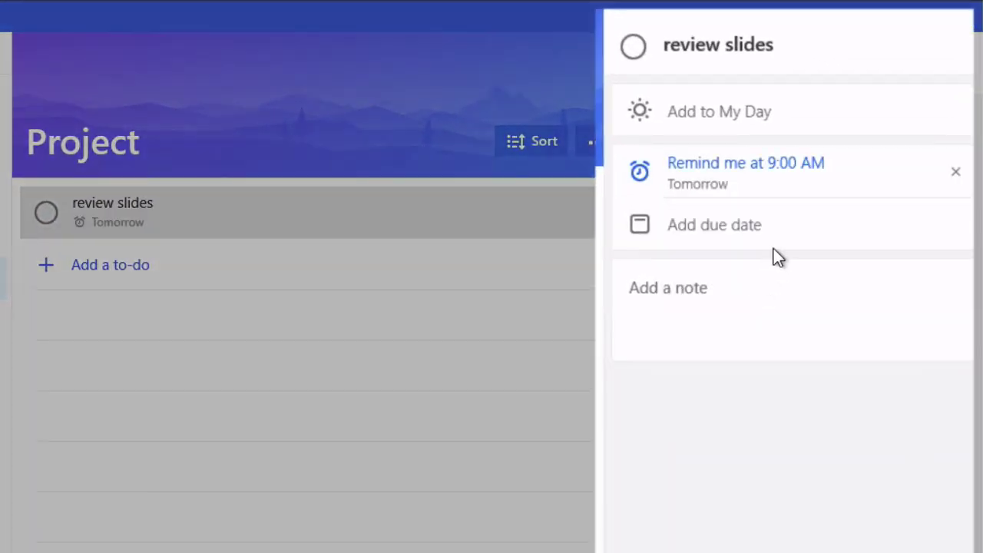
# Give the "review slides" to-do a due date of Sunday, February 18, and make it repeat monthly.
pyautogui.click(790, 230)
pyautogui.click(768, 382)
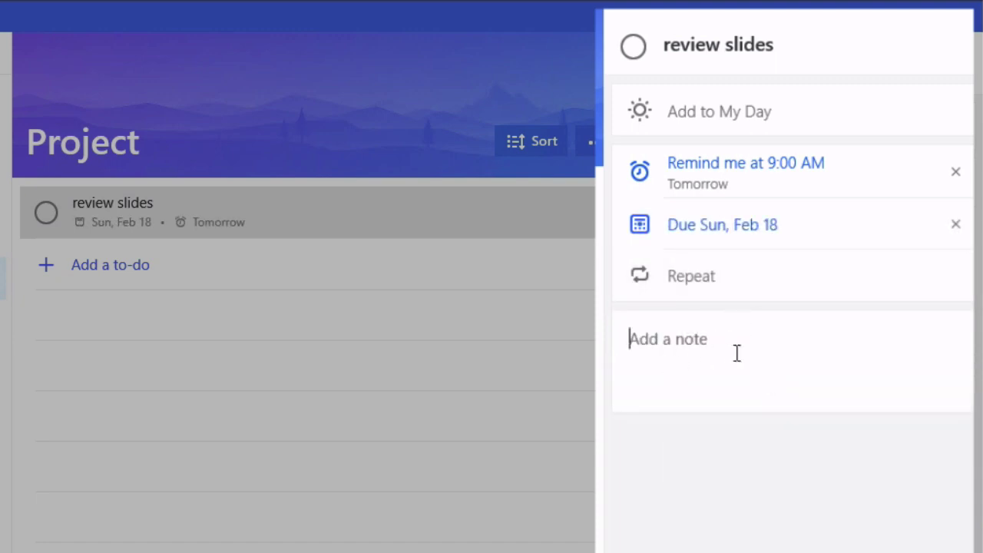
pyautogui.click(699, 279)
pyautogui.click(747, 484)
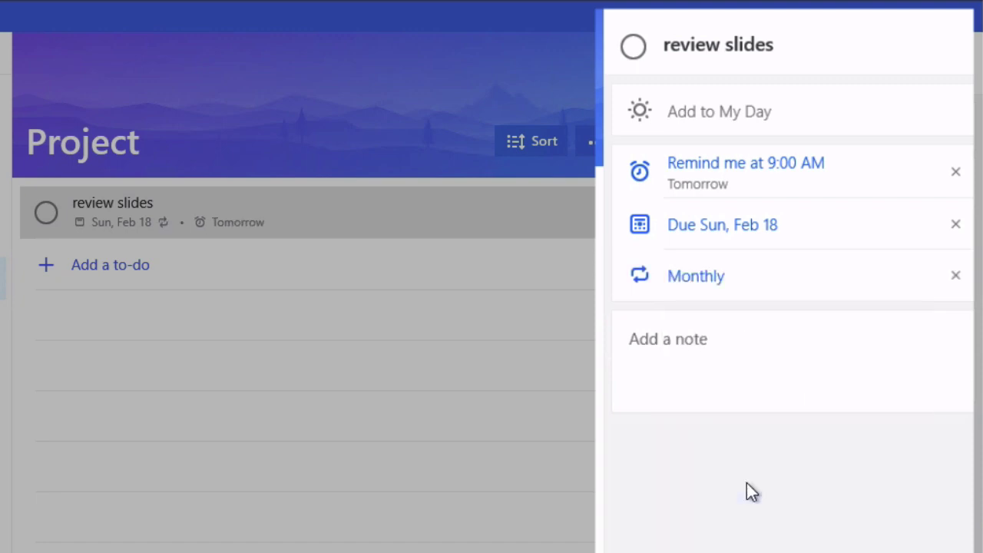
# Add the "review slides" to-do to My Day and open the My Day list.
pyautogui.click(722, 114)
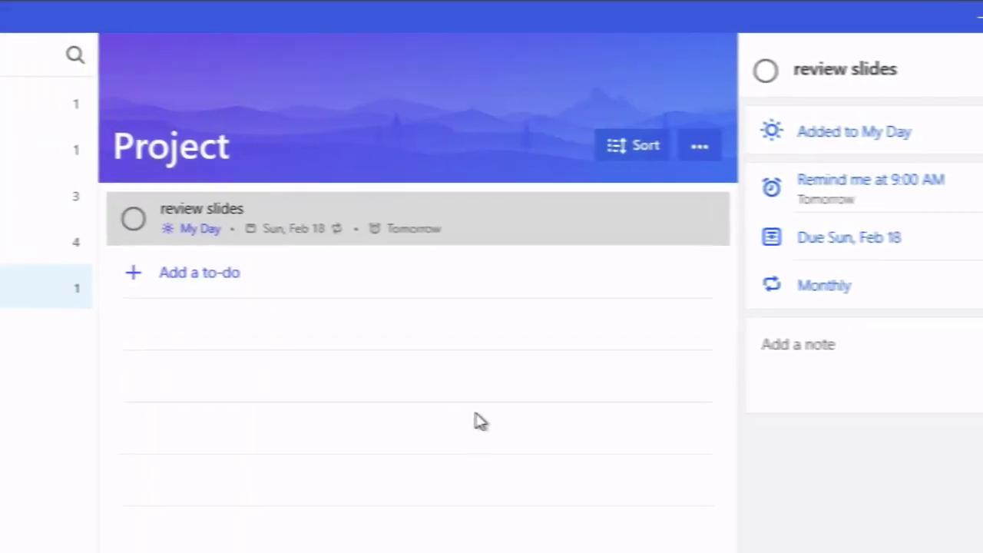
pyautogui.click(86, 113)
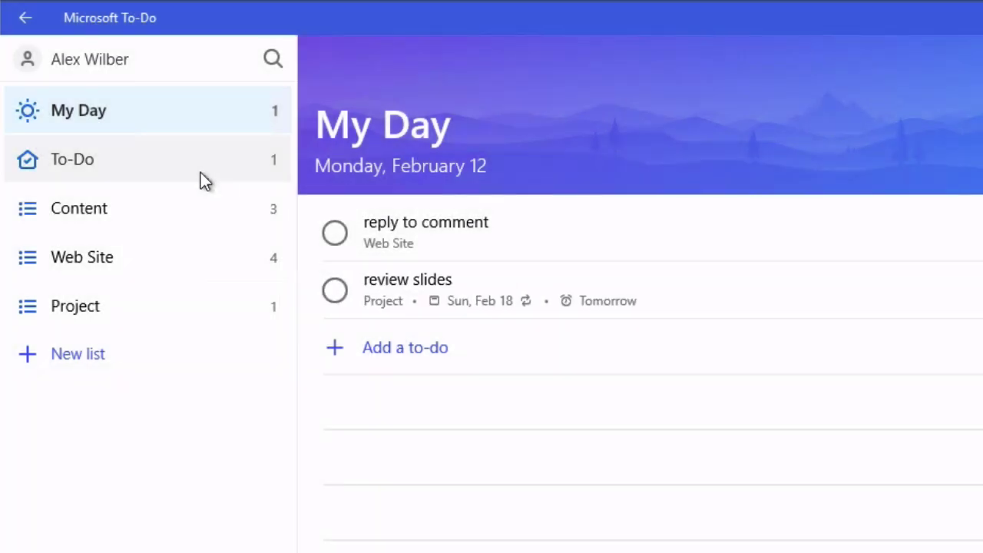
# Add the "Call dentist" to-do from the To-Do list to My Day.
pyautogui.click(123, 161)
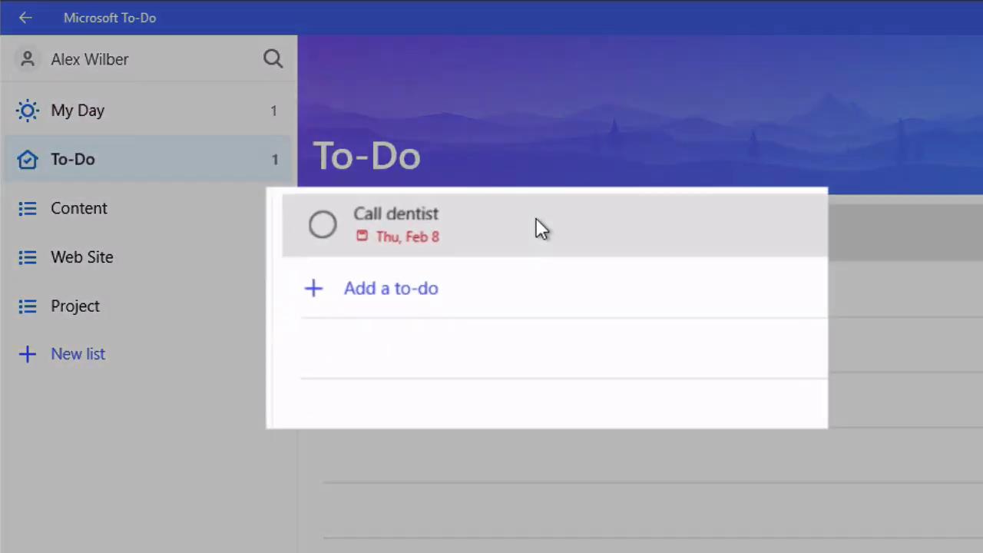
pyautogui.rightClick(536, 218)
pyautogui.click(615, 262)
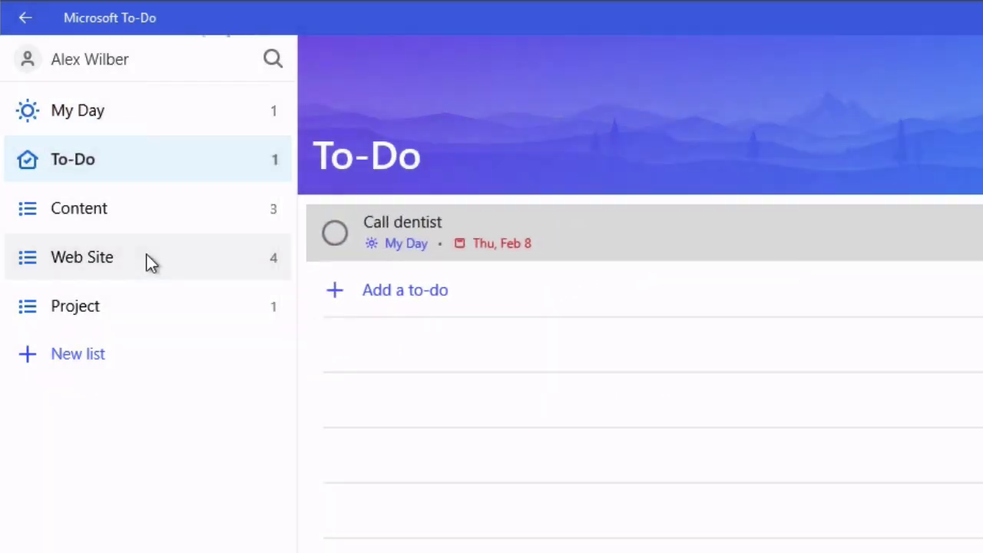
# Add the "Update home page" to-do from the Web Site list to My Day.
pyautogui.click(254, 260)
pyautogui.moveTo(484, 290); pyautogui.dragTo(157, 131)
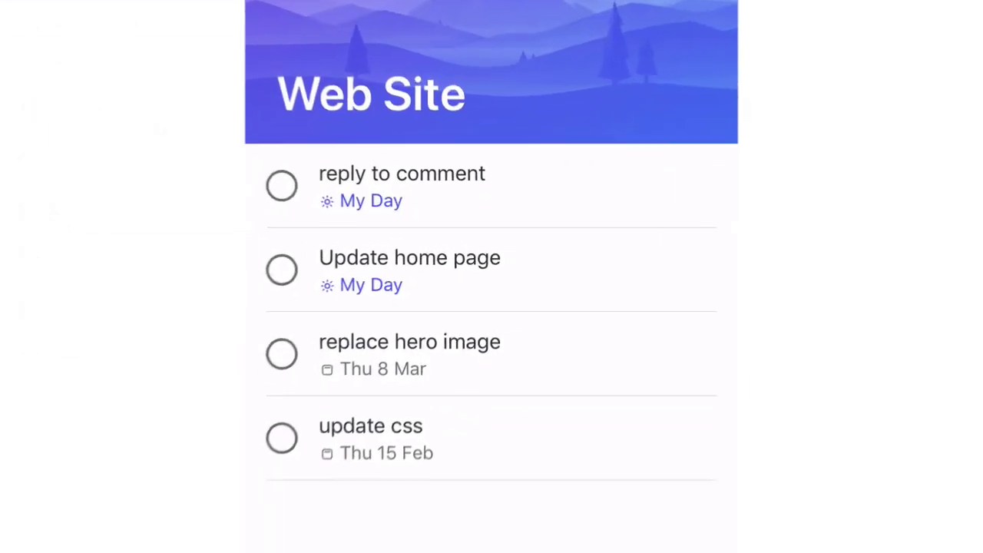
# In the To-Do mobile app, add the "replace hero image" to-do from the Web Site list to My Day.
pyautogui.click(377, 353)
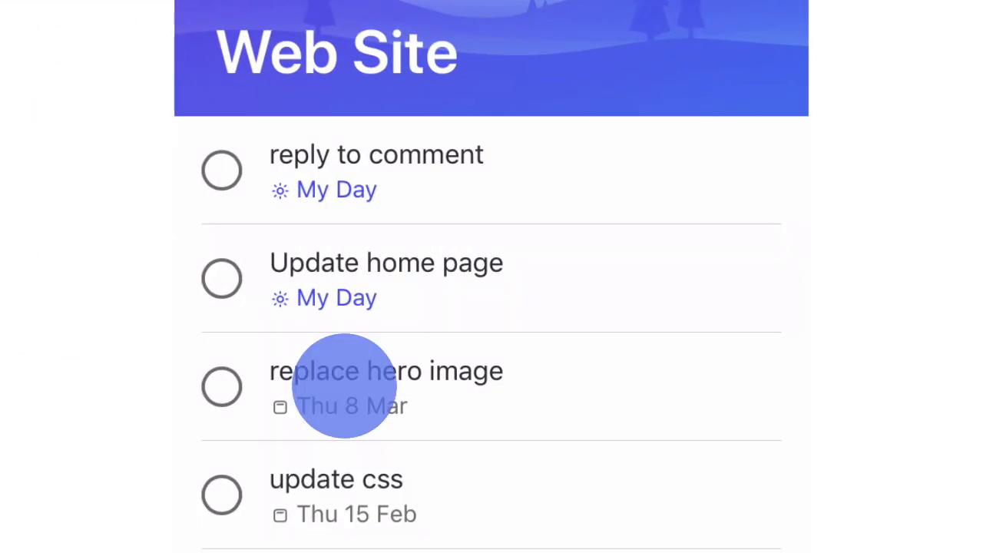
pyautogui.moveTo(344, 386); pyautogui.dragTo(691, 386)
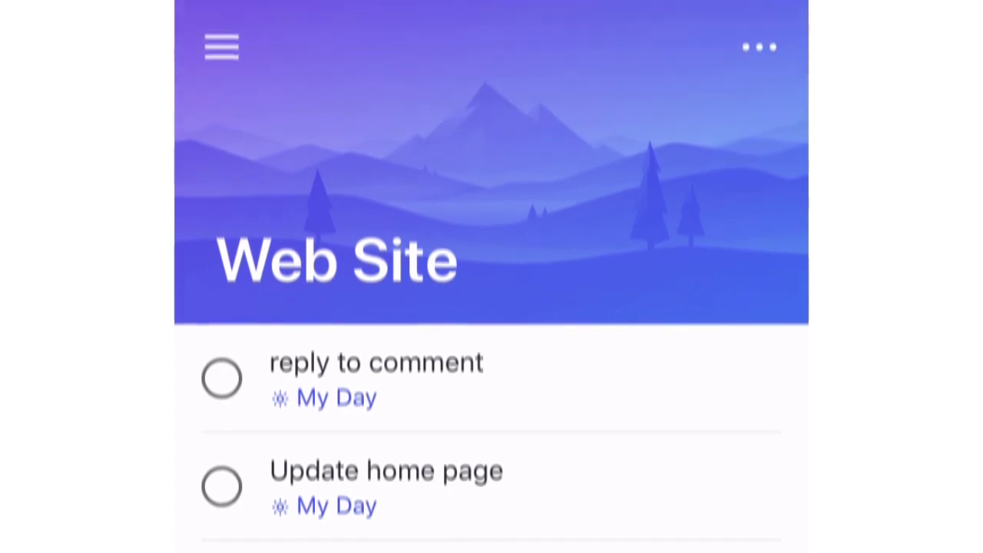
# Open My Day in the mobile app and look through its to-dos.
pyautogui.click(221, 48)
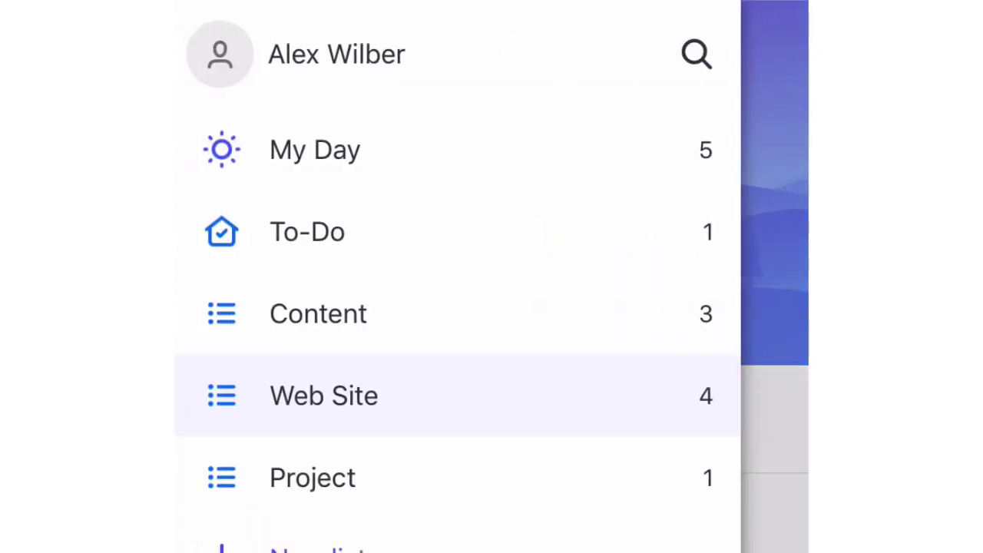
pyautogui.click(311, 150)
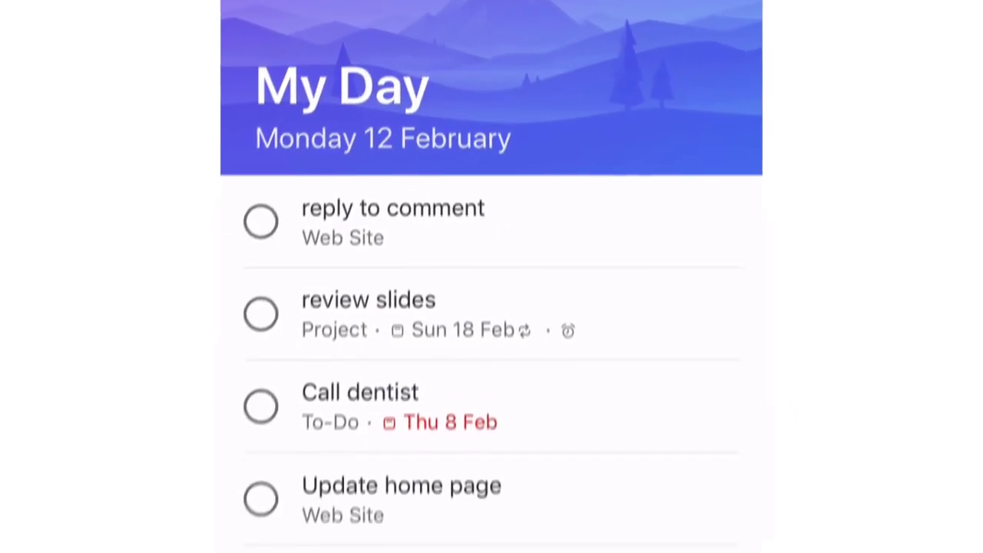
pyautogui.moveTo(407, 510); pyautogui.dragTo(407, 510)
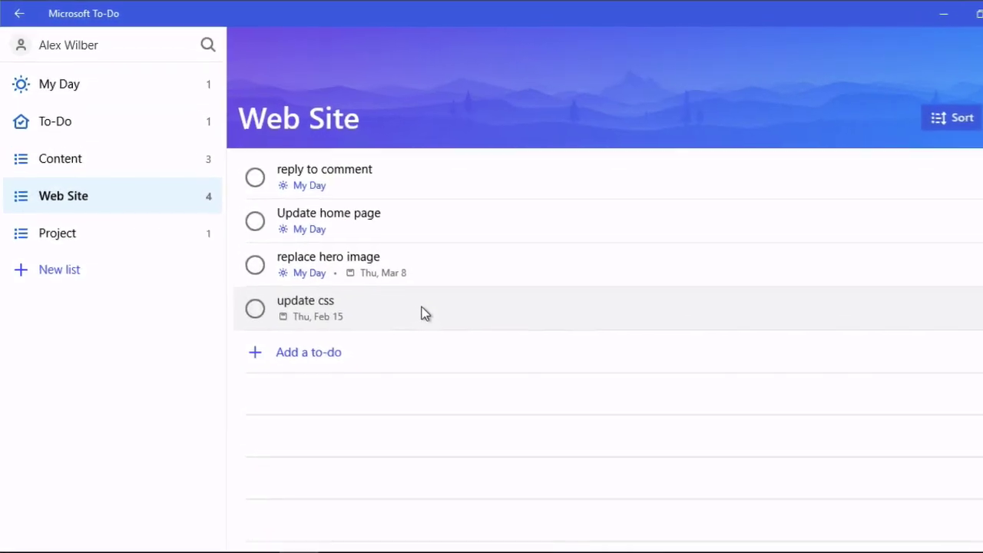
# In the To-Do desktop app, move the "update css" to-do from the Web Site list to the Project list and open Project.
pyautogui.moveTo(434, 338); pyautogui.dragTo(161, 247)
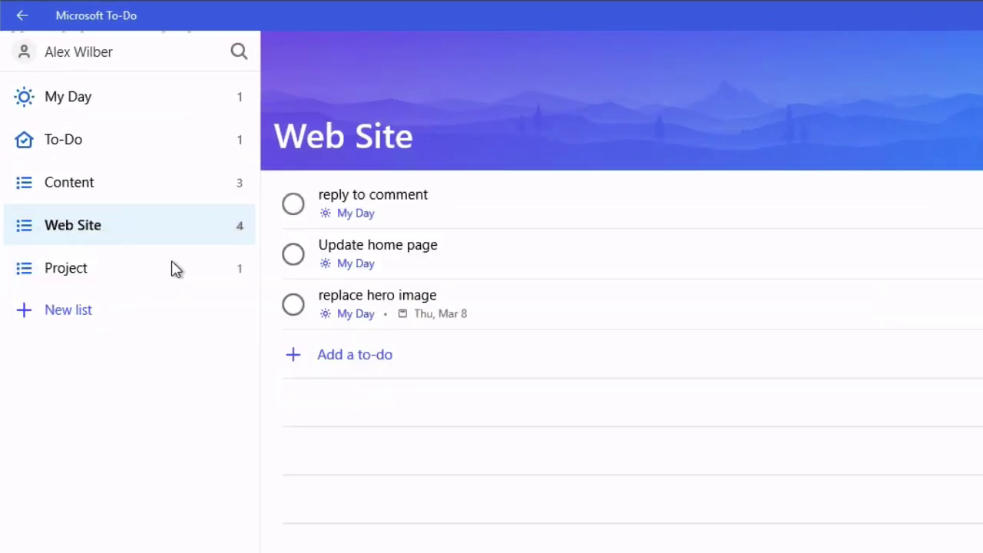
pyautogui.click(173, 268)
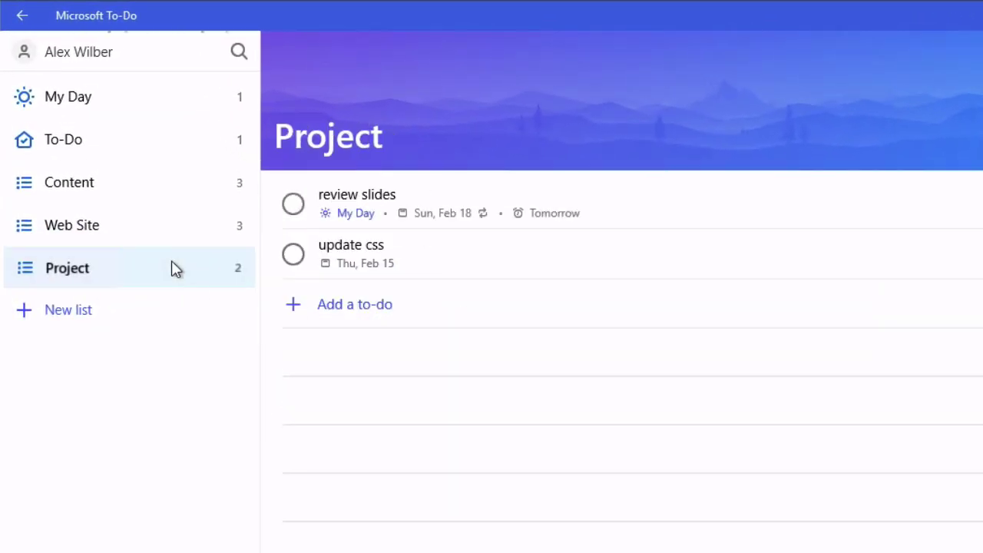
pyautogui.rightClick(444, 267)
pyautogui.moveTo(554, 538)
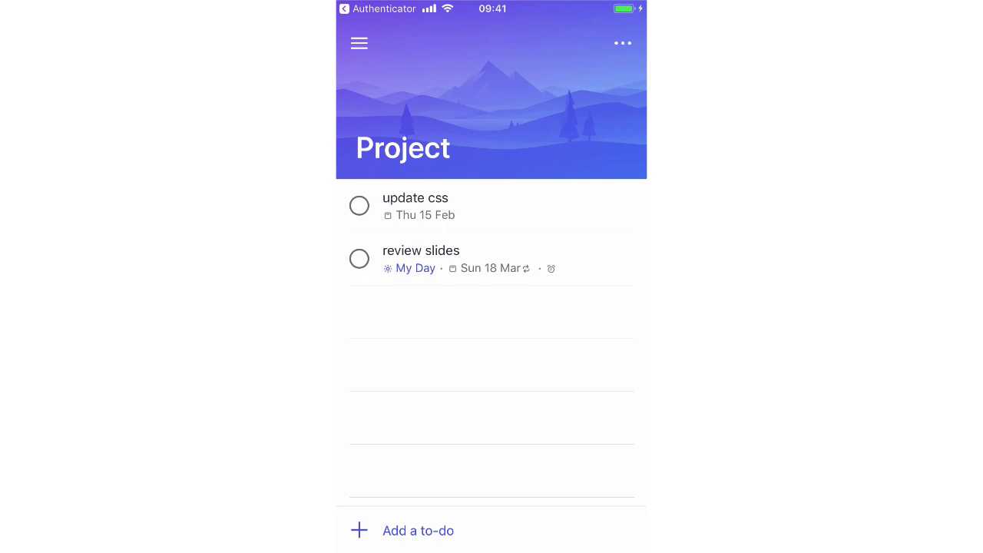
# In the To-Do mobile app, move the "update css" to-do from the Project list to the Content list and open Content.
pyautogui.click(623, 43)
pyautogui.click(390, 359)
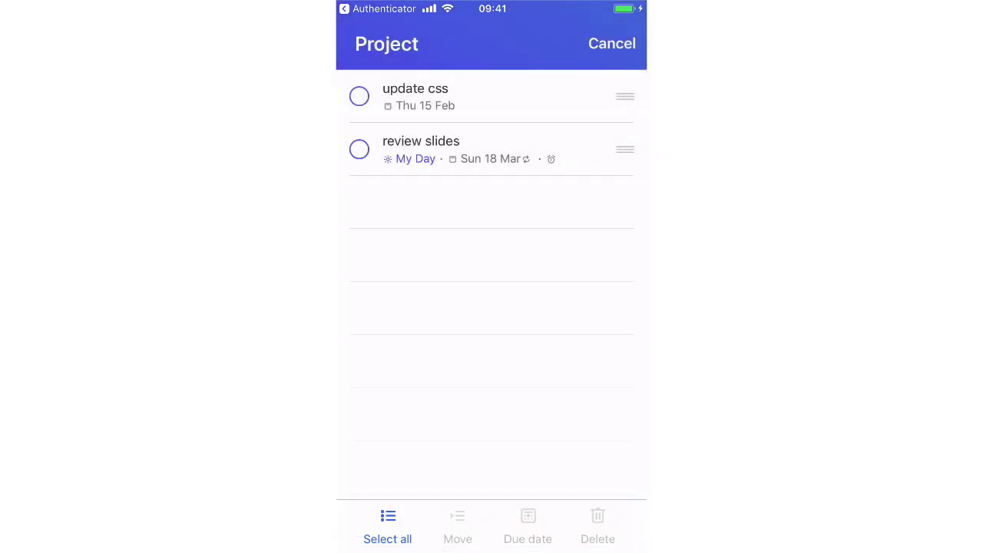
pyautogui.click(359, 96)
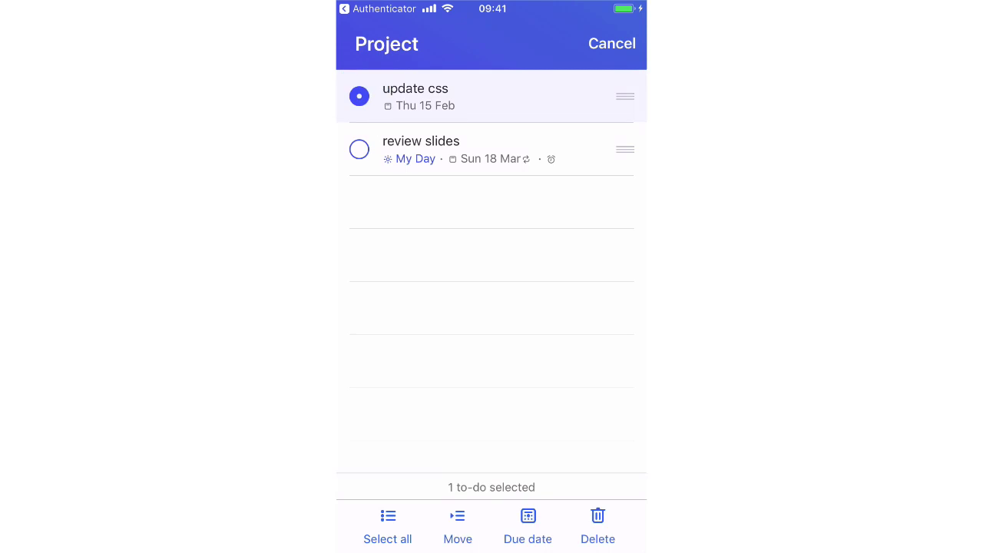
pyautogui.click(458, 525)
pyautogui.click(458, 527)
pyautogui.click(399, 97)
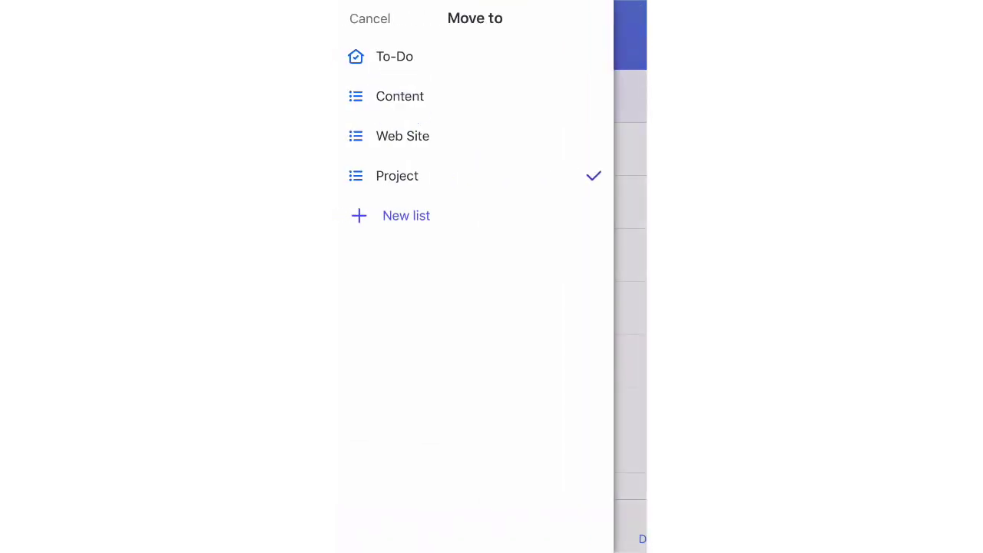
pyautogui.moveTo(419, 365); pyautogui.dragTo(419, 365)
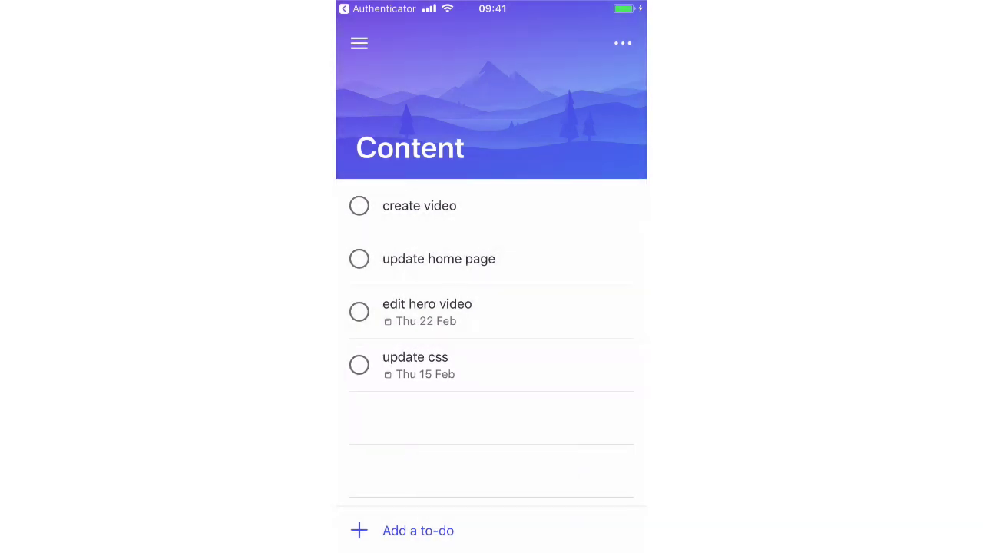
# Complete the "edit hero video" and "update css" to-dos in the Content list and show its completed to-dos.
pyautogui.click(359, 311)
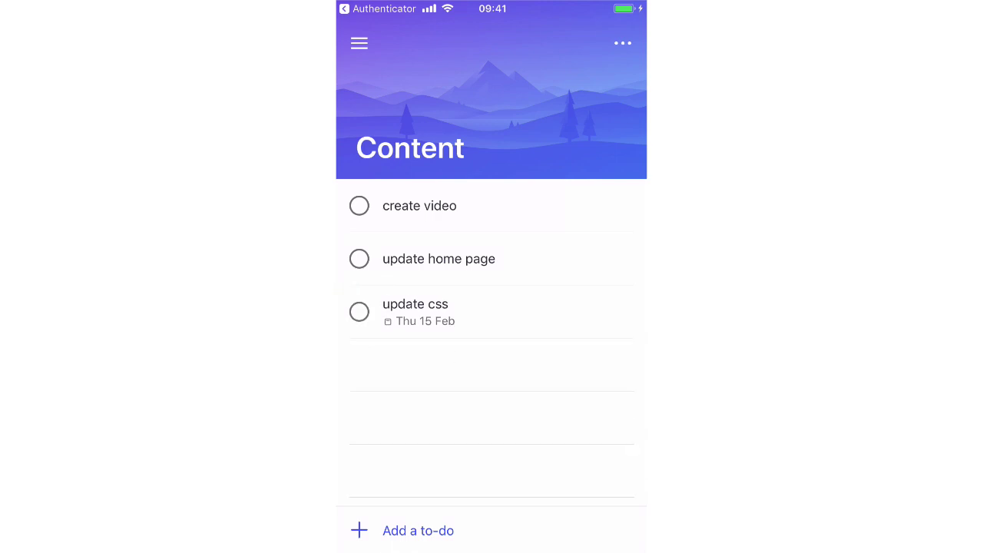
pyautogui.click(358, 311)
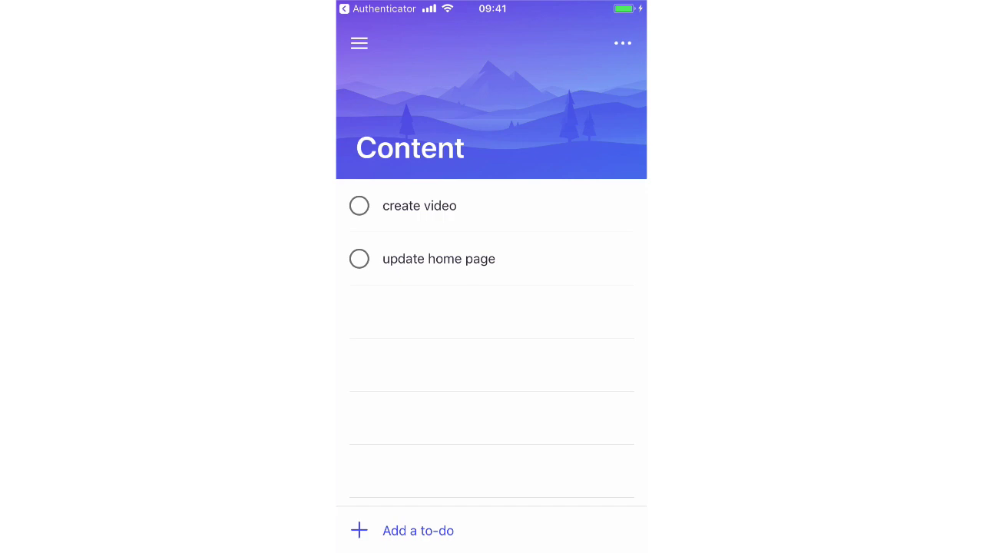
pyautogui.click(622, 43)
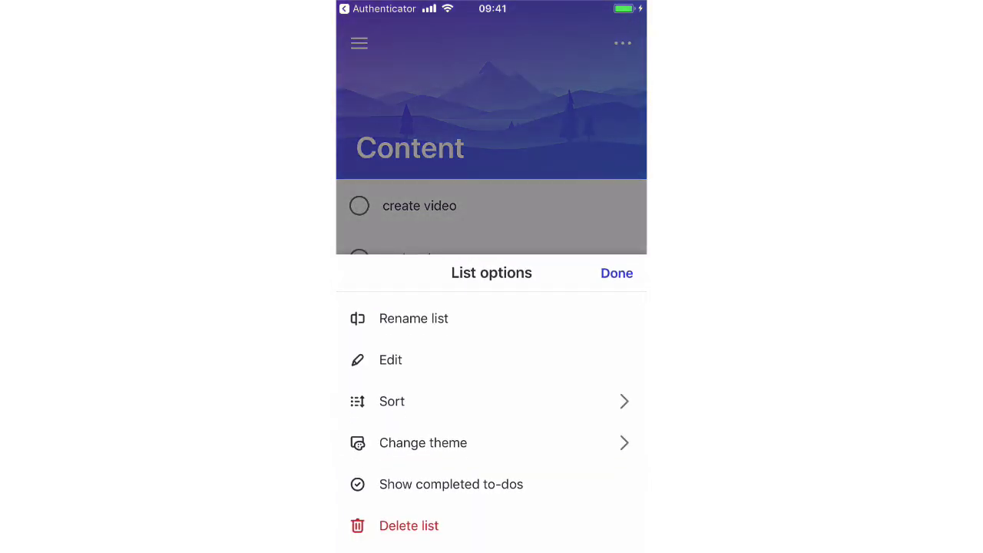
pyautogui.click(414, 482)
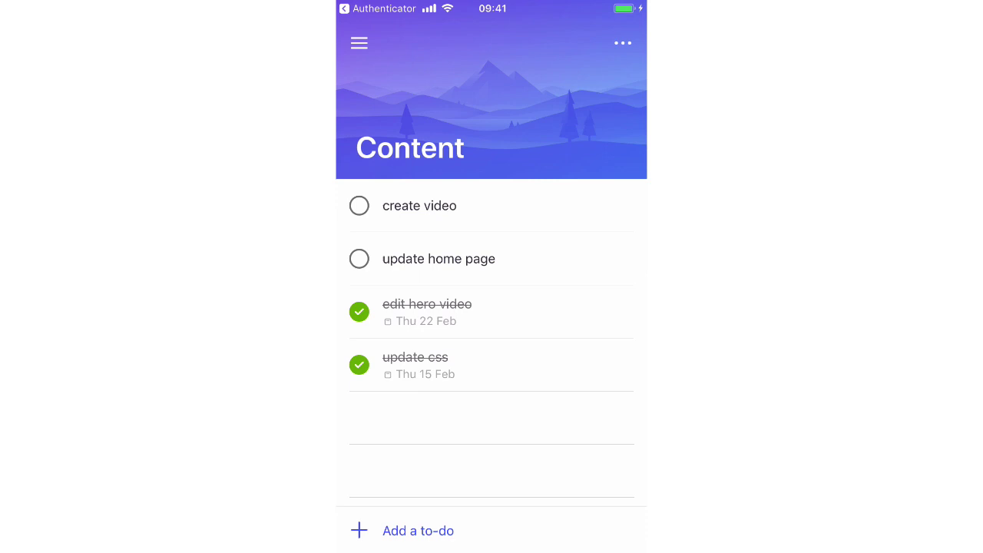
# Sort the Content list alphabetically and clear the sorting.
pyautogui.click(622, 43)
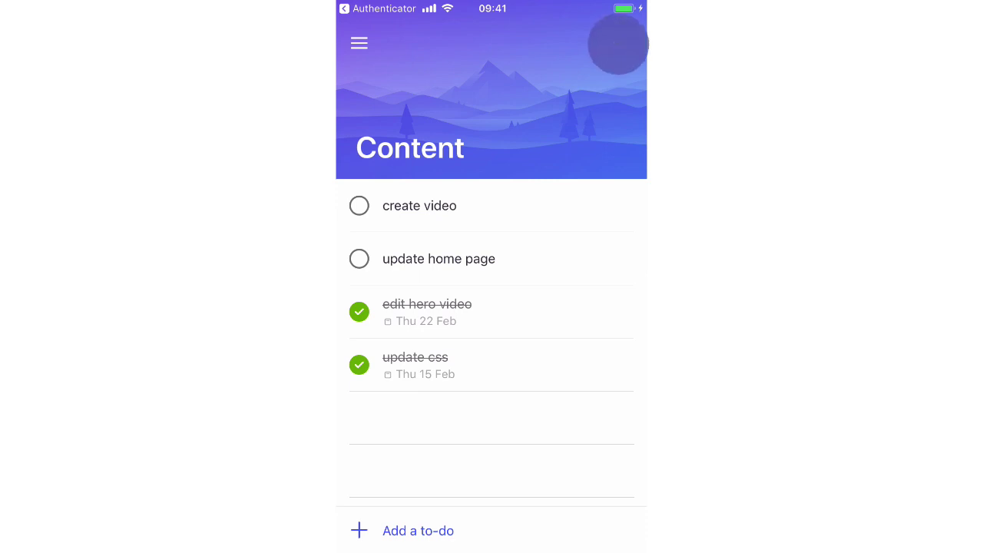
pyautogui.click(391, 400)
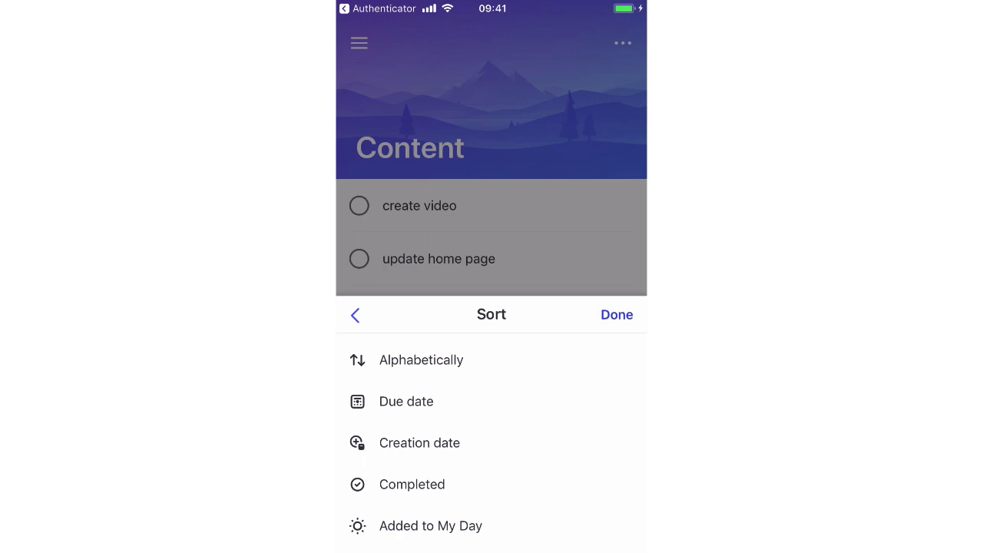
pyautogui.click(416, 361)
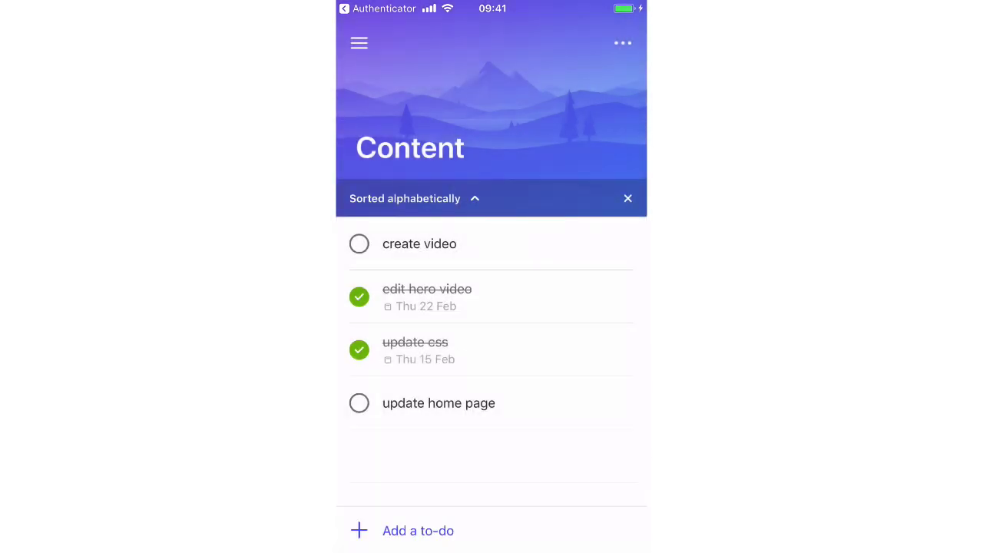
pyautogui.click(628, 198)
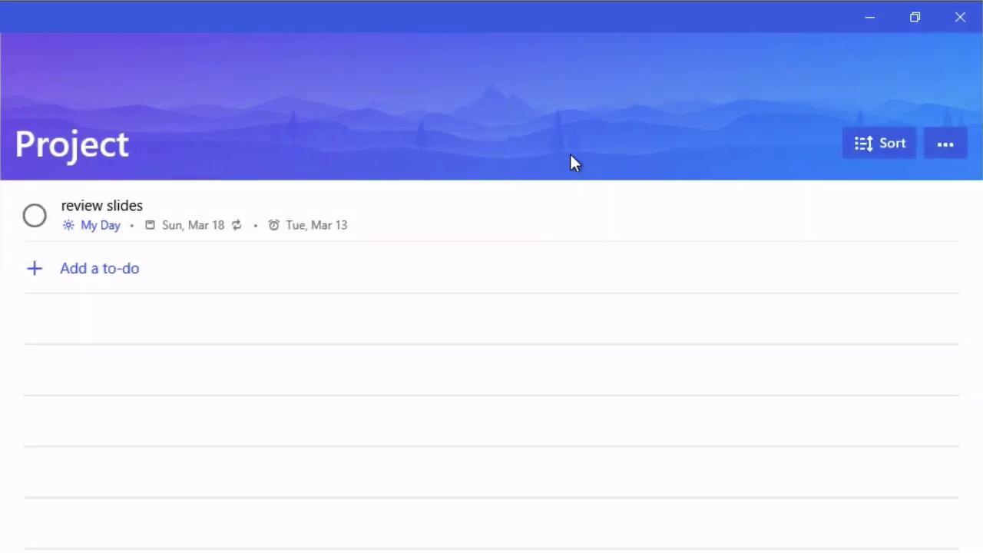
# In the To-Do desktop app, sort the Project list alphabetically and show its completed to-dos.
pyautogui.click(861, 142)
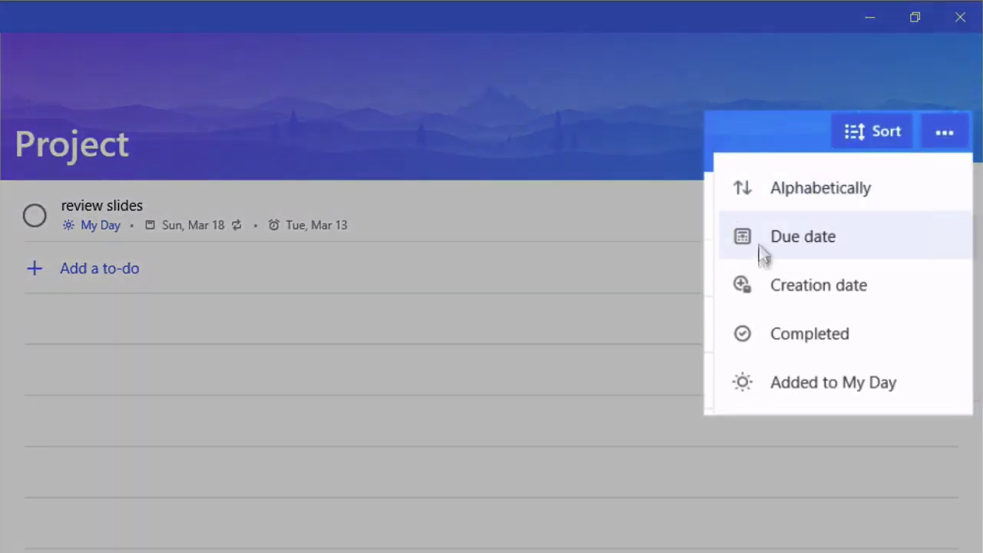
pyautogui.click(826, 189)
pyautogui.click(944, 139)
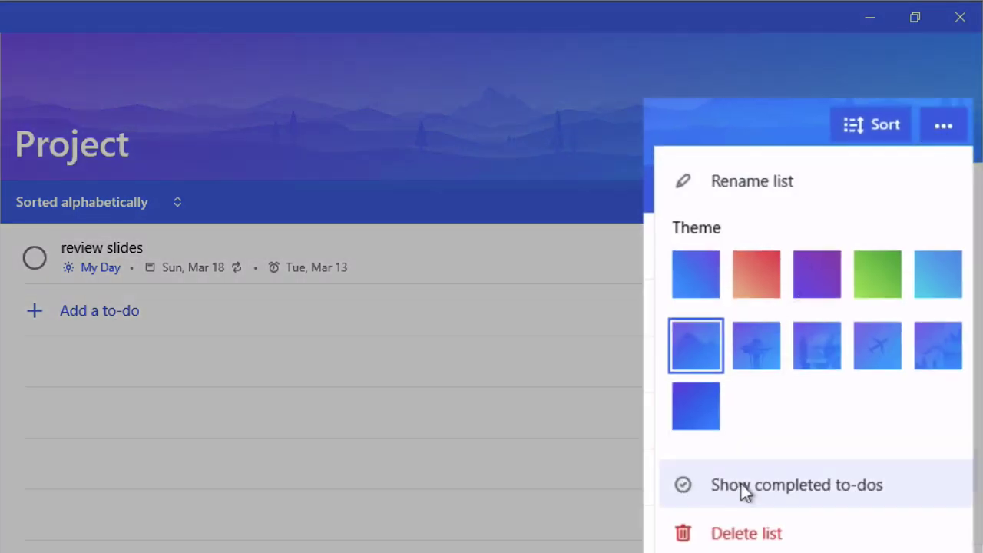
pyautogui.click(787, 481)
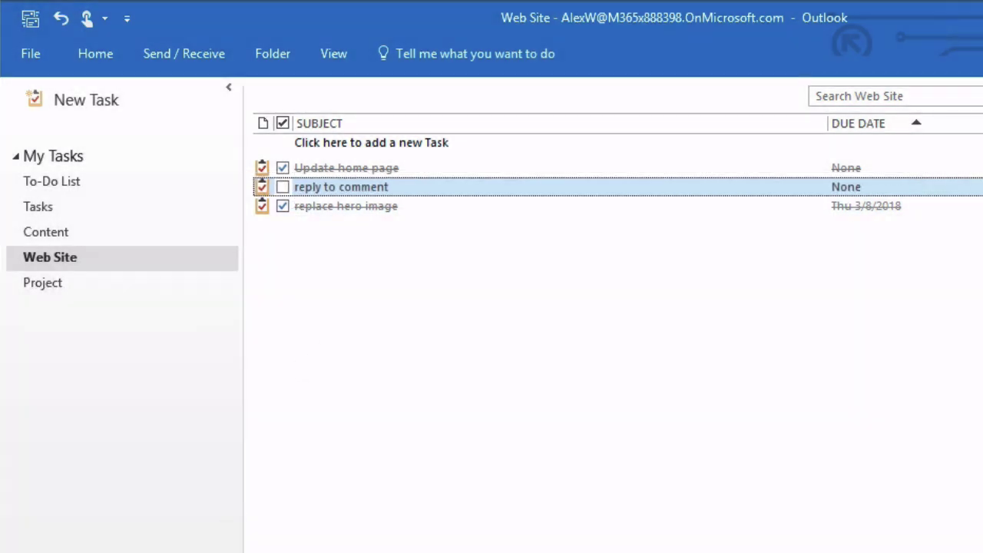
# In Outlook, mark the "reply to comment" task in the Web Site folder complete and switch to the To-Do desktop app.
pyautogui.click(283, 187)
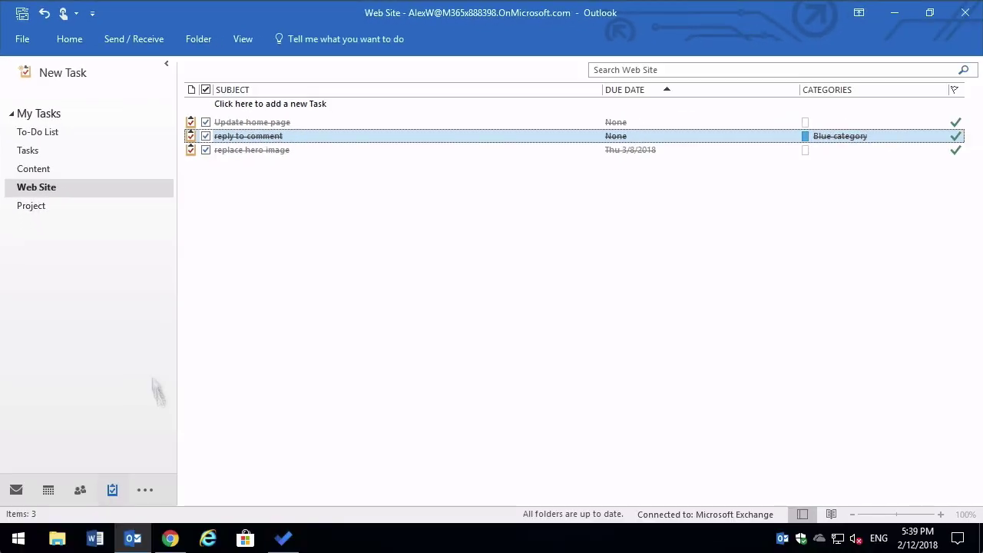
pyautogui.click(284, 539)
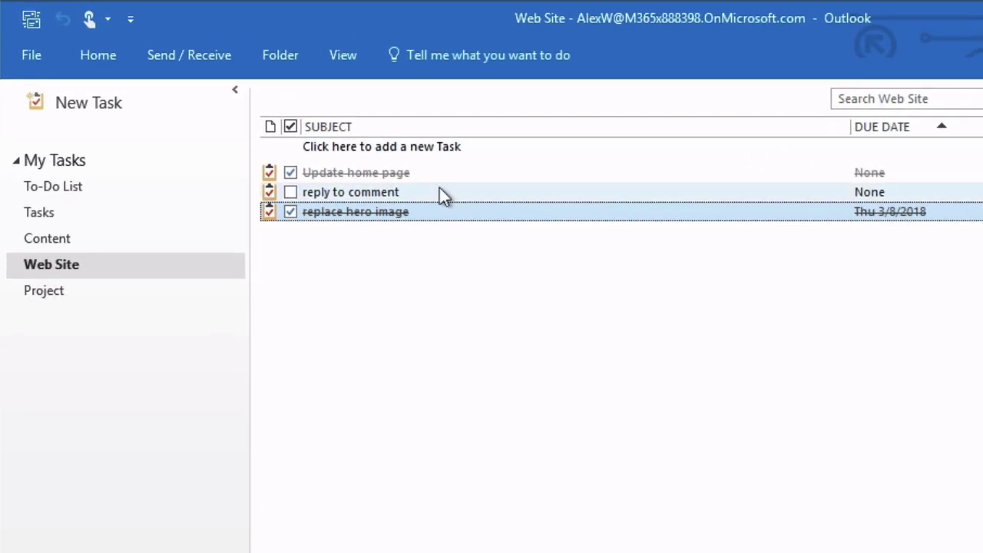
# In Outlook, move the "reply to comment" task from Web Site to the Content folder and flag it for follow-up tomorrow.
pyautogui.moveTo(454, 199); pyautogui.dragTo(127, 244)
pyautogui.click(162, 240)
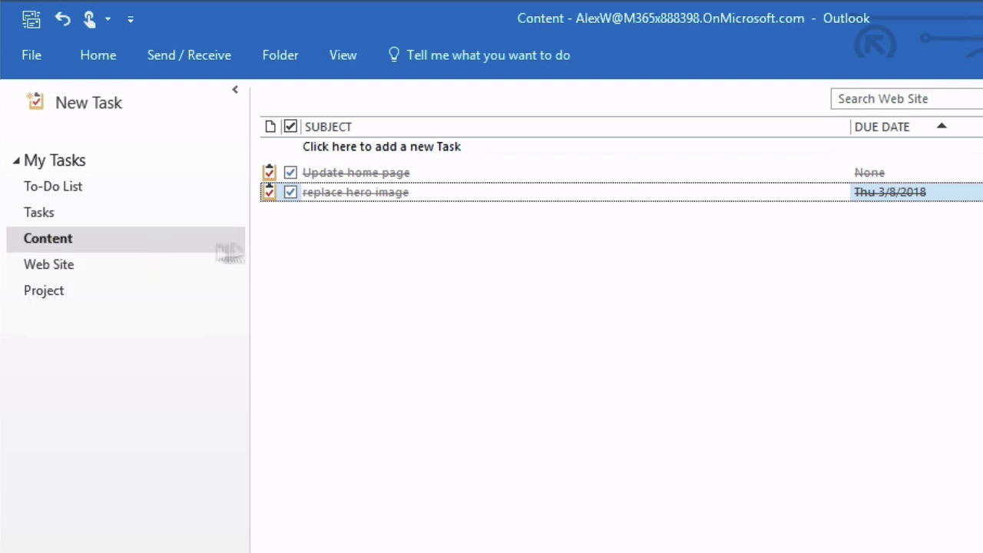
pyautogui.click(415, 213)
pyautogui.rightClick(412, 212)
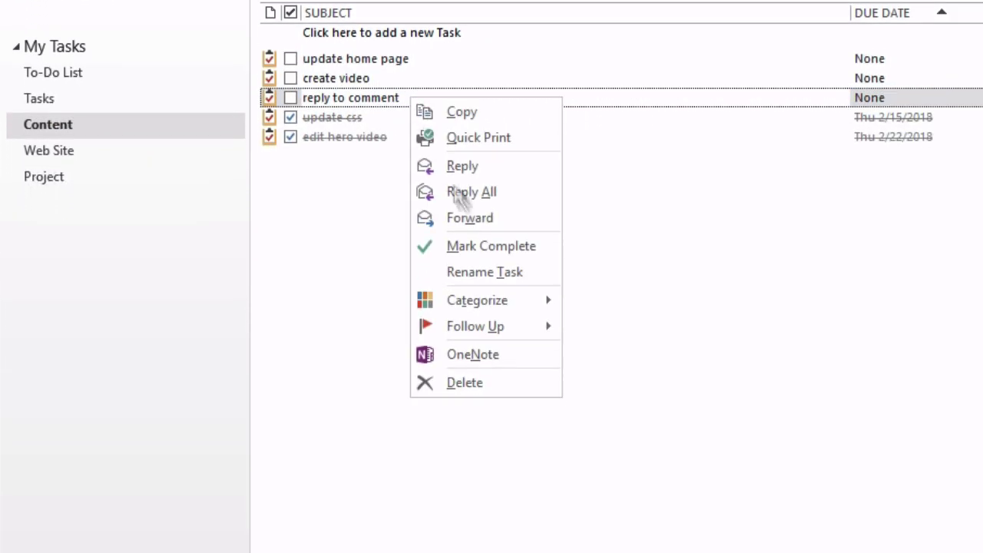
pyautogui.moveTo(517, 330)
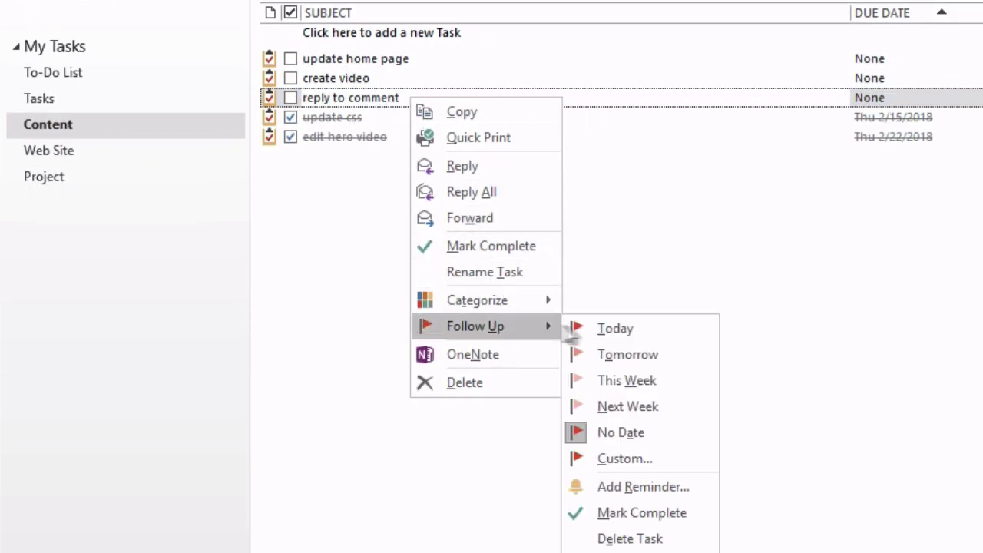
pyautogui.click(625, 354)
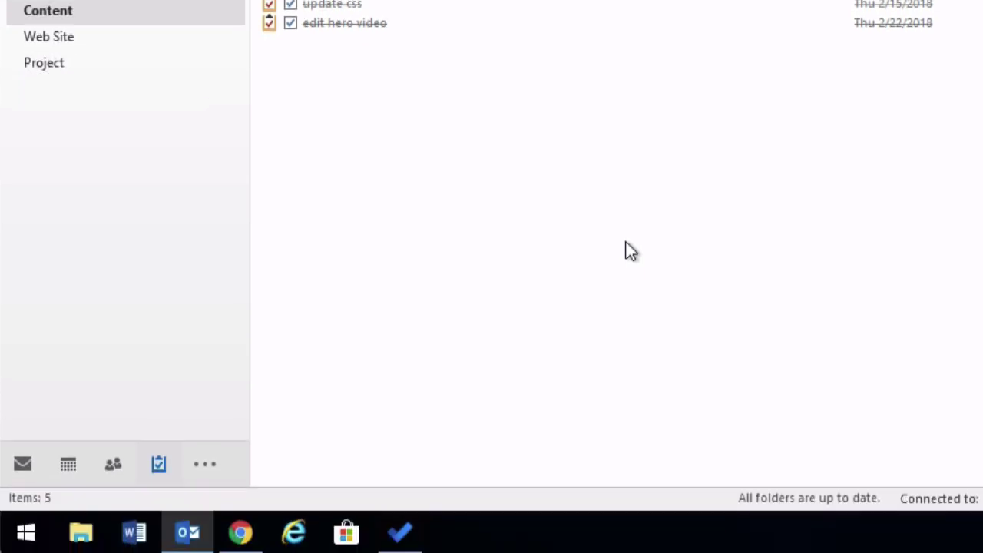
# Switch to the To-Do desktop app and check the Content list for the "reply to comment" to-do.
pyautogui.click(400, 532)
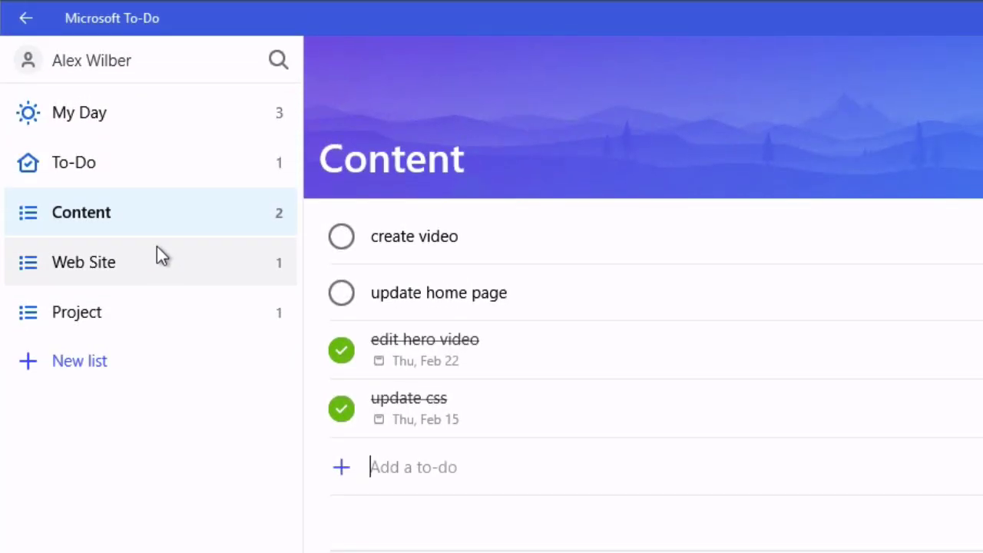
pyautogui.moveTo(164, 63); pyautogui.dragTo(167, 57)
pyautogui.moveTo(168, 225); pyautogui.dragTo(155, 231)
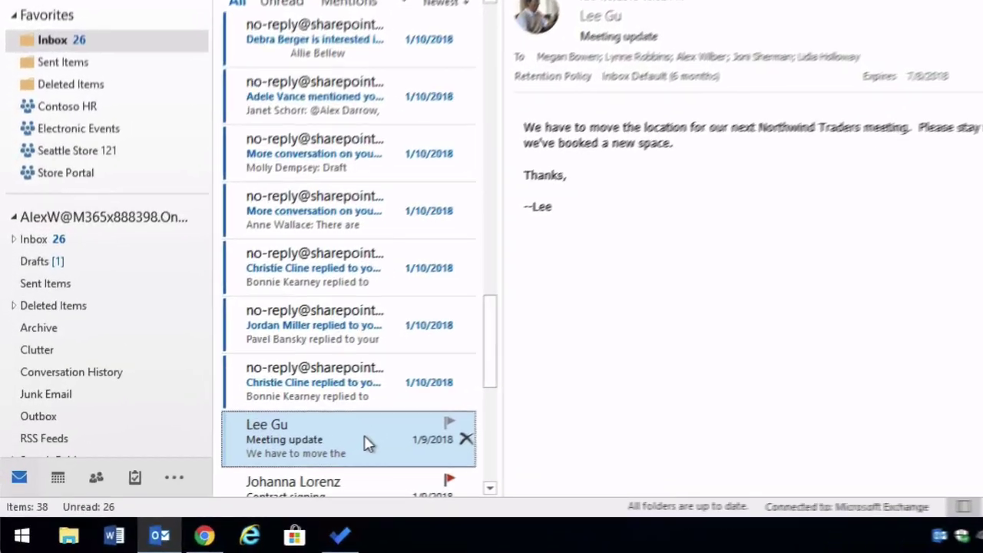
# In the Outlook inbox, flag the "Meeting update" email for follow-up tomorrow.
pyautogui.rightClick(303, 455)
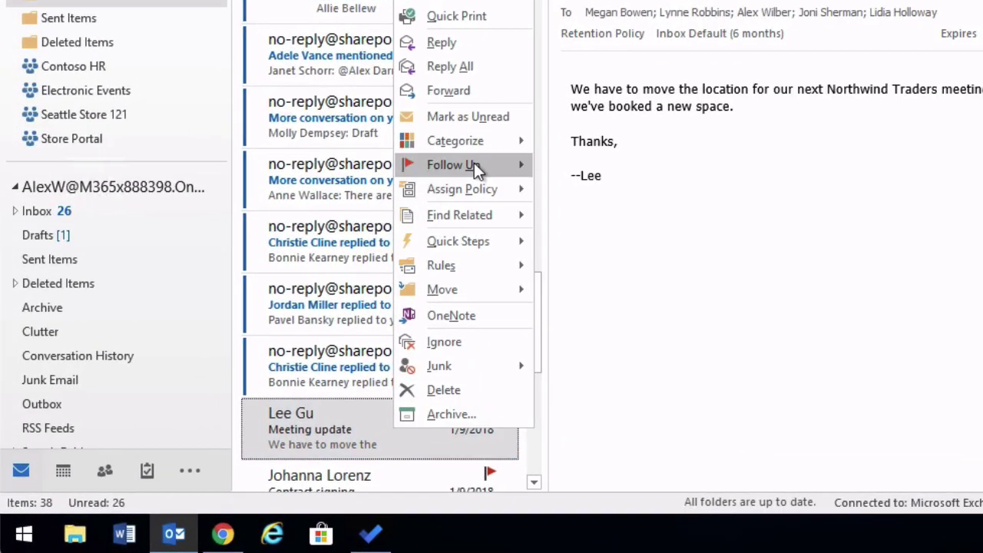
pyautogui.moveTo(474, 165)
pyautogui.click(554, 192)
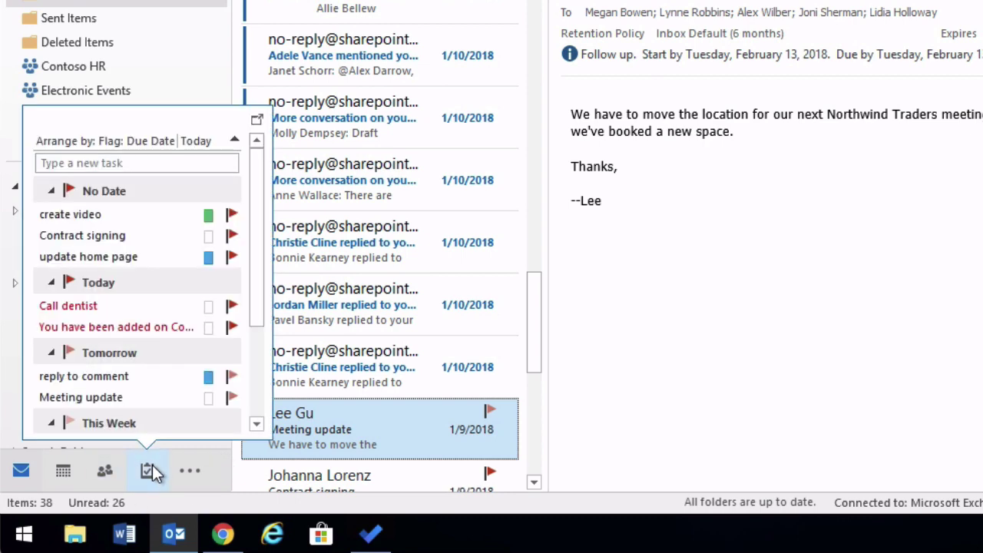
# From Outlook's To-Do List, create and save a task in the Web Site folder from the flagged "Meeting update" email, and select that task.
pyautogui.click(152, 464)
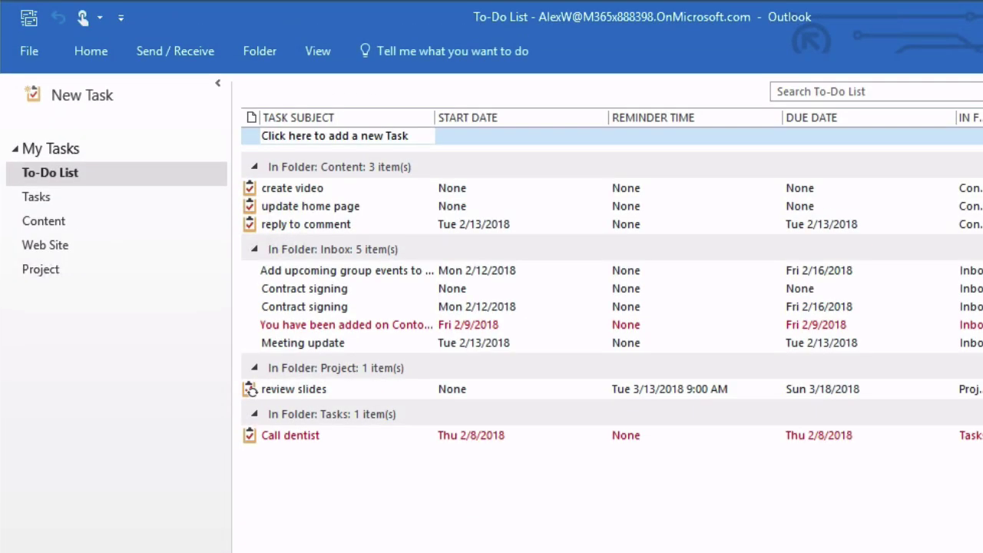
pyautogui.click(394, 342)
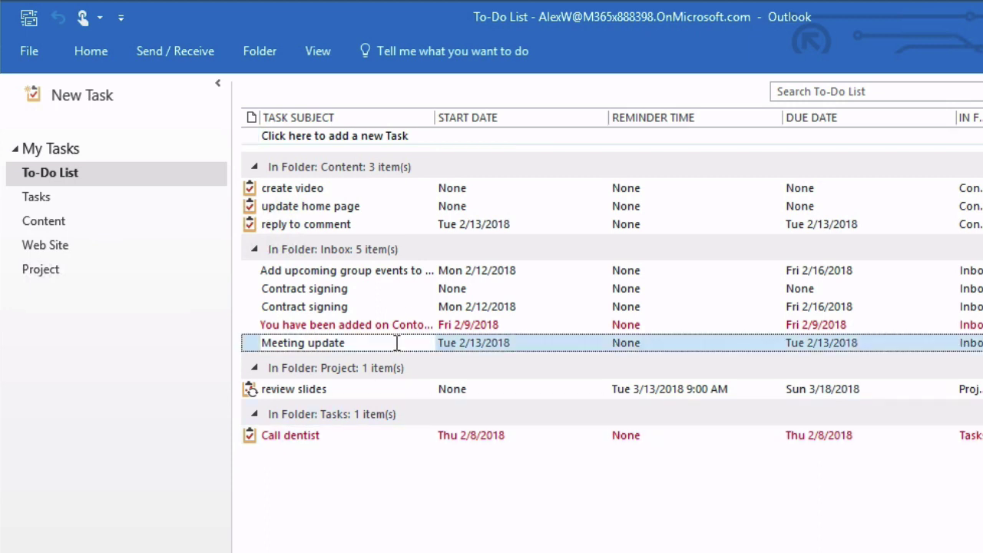
pyautogui.click(480, 343)
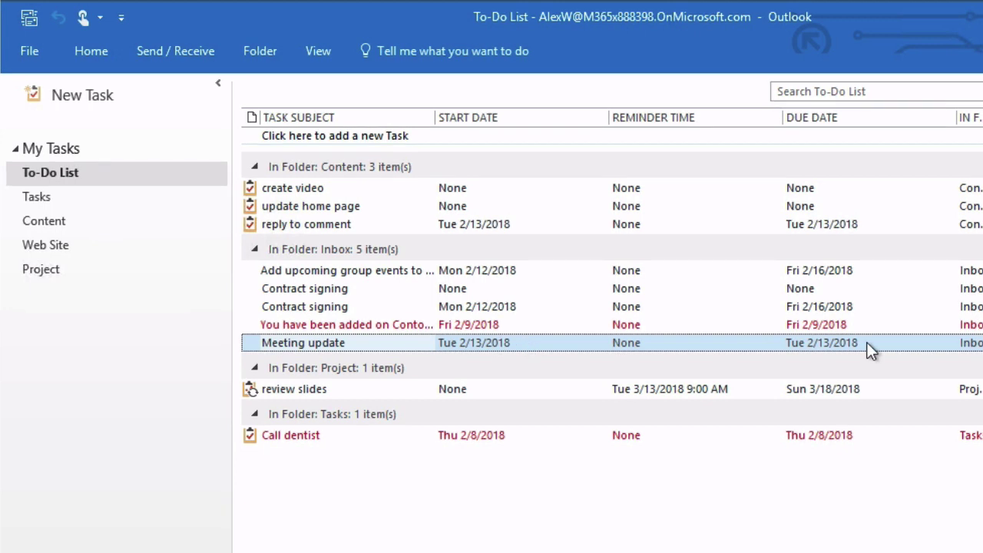
pyautogui.moveTo(870, 349); pyautogui.dragTo(85, 245)
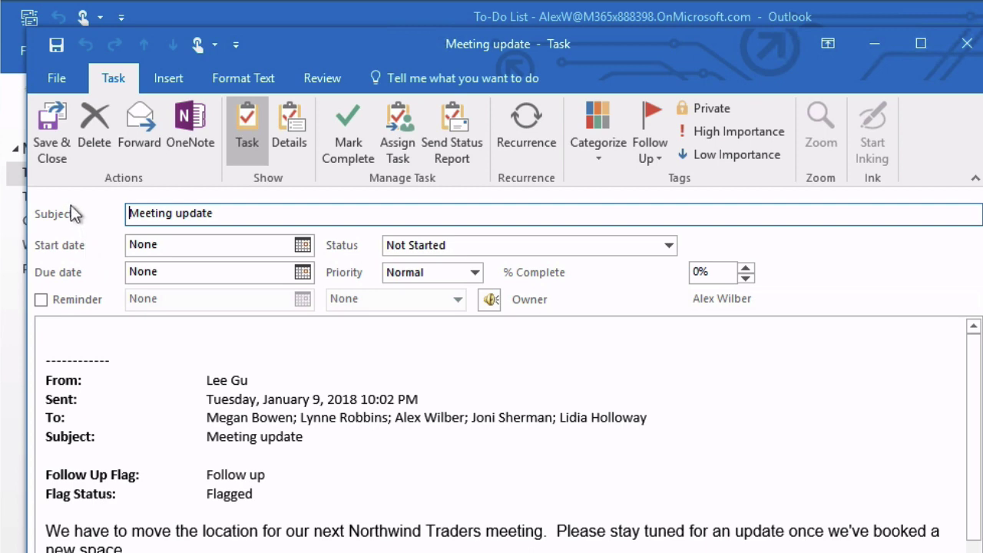
pyautogui.click(54, 150)
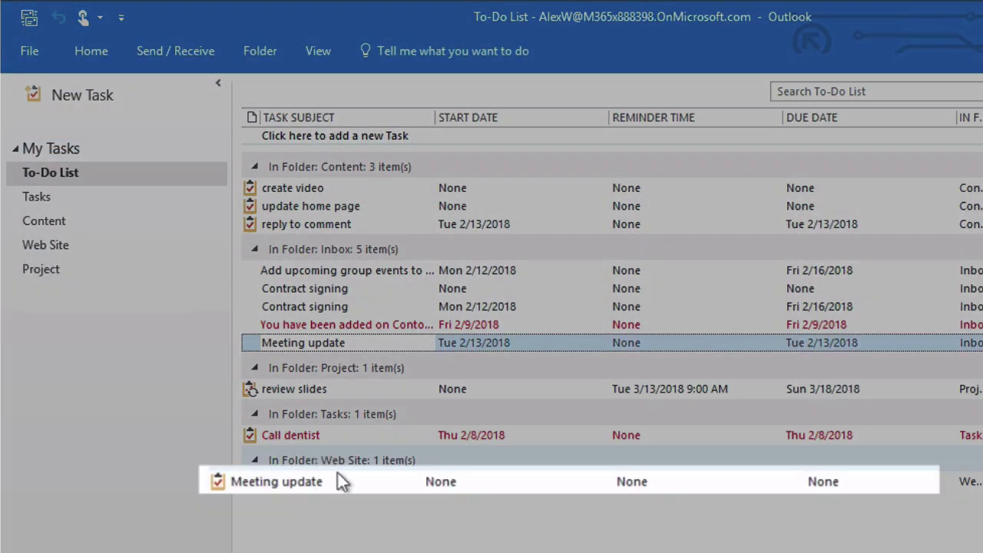
pyautogui.click(344, 481)
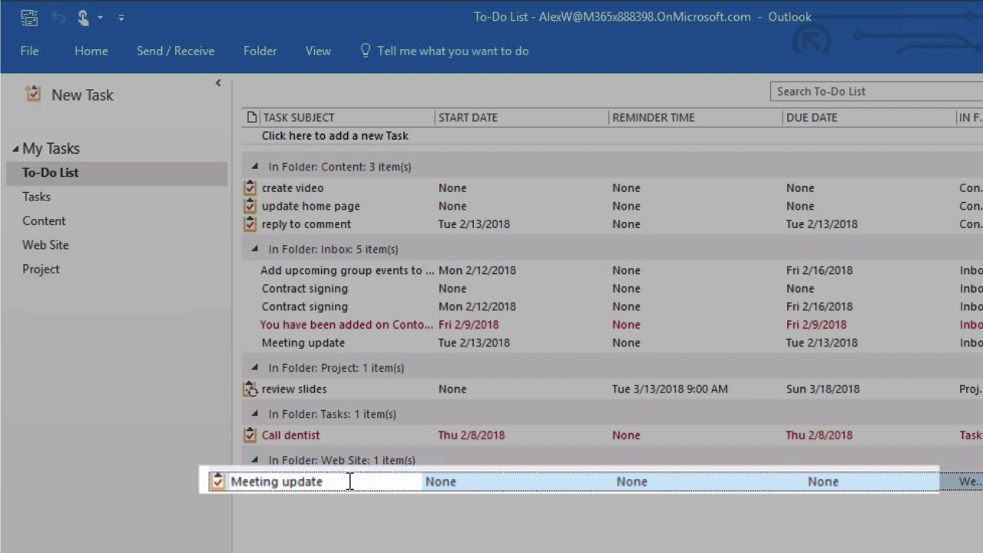